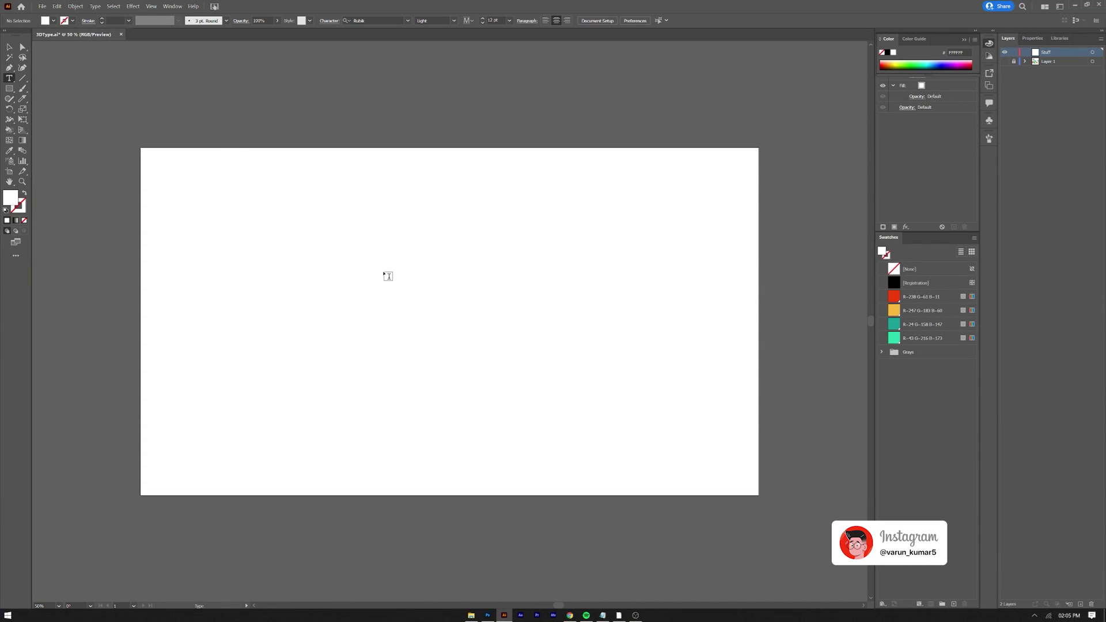
- Add a two-line text object reading CREATE MORE on the artboard
{"action": "left_click_drag", "start_coordinate": [389, 277], "coordinate": [389, 277]}
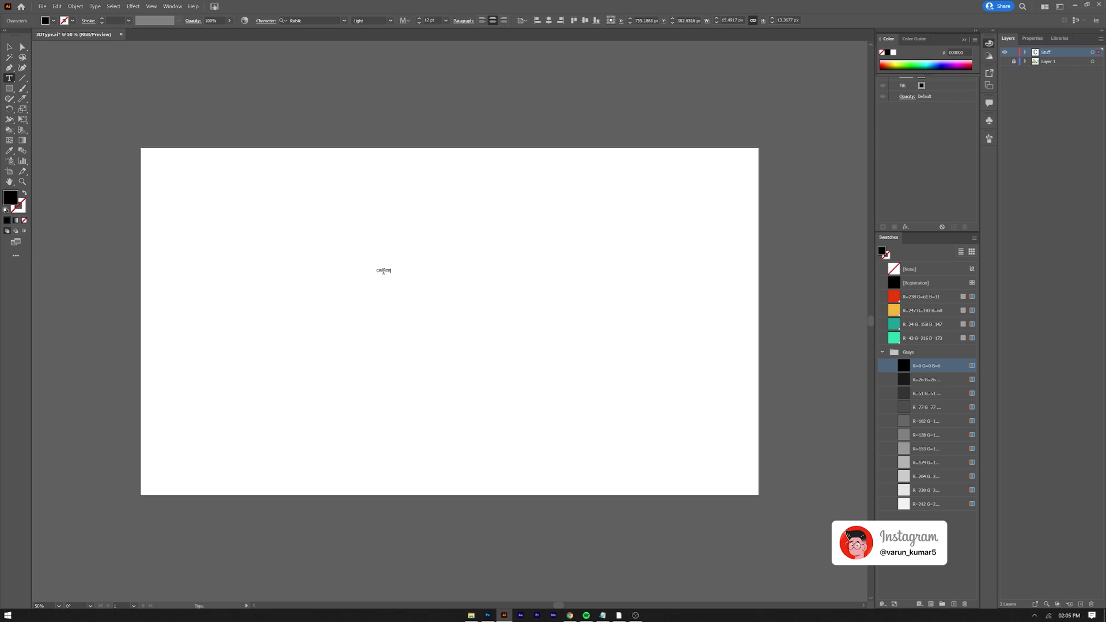
{"action": "type", "text": "MORE"}
{"action": "key", "text": "Escape"}
- Clear the active font filter and set the CREATE MORE text in Futura Bold Condensed BT
{"action": "left_click", "coordinate": [382, 271], "text": "shift"}
{"action": "left_click", "coordinate": [314, 20]}
{"action": "type", "text": "futur"}
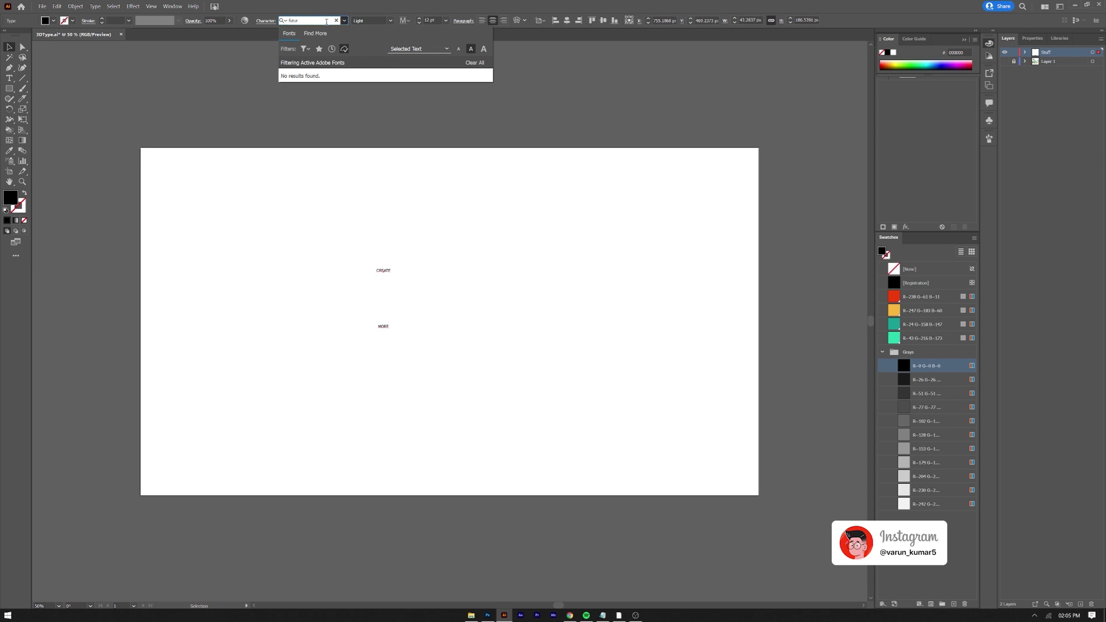
{"action": "left_click", "coordinate": [335, 62]}
{"action": "left_click", "coordinate": [97, 6]}
{"action": "mouse_move", "coordinate": [150, 128]}
{"action": "left_click", "coordinate": [231, 128]}
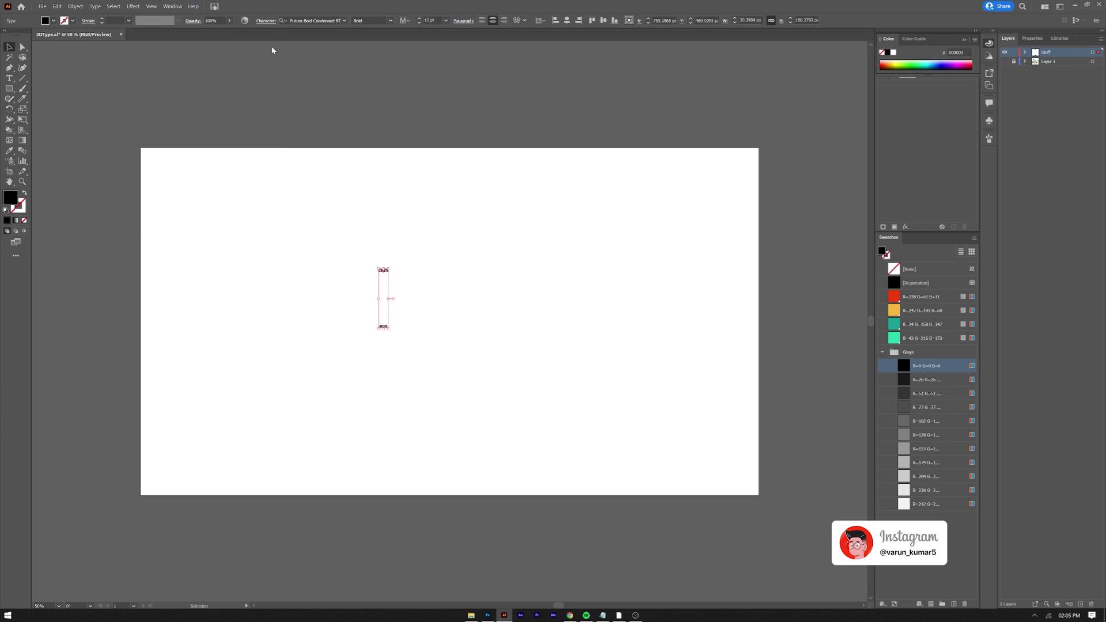
- Center the CREATE MORE text on the artboard and scale it up to about 620 px wide
{"action": "left_click", "coordinate": [267, 21]}
{"action": "left_click", "coordinate": [270, 76]}
{"action": "left_click", "coordinate": [284, 98]}
{"action": "left_click", "coordinate": [567, 21]}
{"action": "left_click", "coordinate": [603, 20]}
{"action": "left_click_drag", "start_coordinate": [455, 317], "coordinate": [563, 233]}
- Tighten the leading so MORE sits just beneath CREATE, and recenter the text on the artboard
{"action": "key", "text": "alt+Up"}
{"action": "key", "text": "alt+Up"}
{"action": "key", "text": "alt+Up"}
{"action": "key", "text": "alt+Up"}
{"action": "key", "text": "alt+Up"}
{"action": "key", "text": "alt+Up"}
{"action": "key", "text": "alt+Up"}
{"action": "key", "text": "alt+Up"}
{"action": "key", "text": "alt+Up"}
{"action": "key", "text": "alt+Up"}
{"action": "key", "text": "alt+Up"}
{"action": "key", "text": "alt+Up"}
{"action": "key", "text": "alt+Up"}
{"action": "key", "text": "alt+Up"}
{"action": "key", "text": "alt+Up"}
{"action": "key", "text": "alt+Up"}
{"action": "key", "text": "alt+Up"}
{"action": "key", "text": "alt+Up"}
{"action": "key", "text": "alt+Up"}
{"action": "key", "text": "alt+Up"}
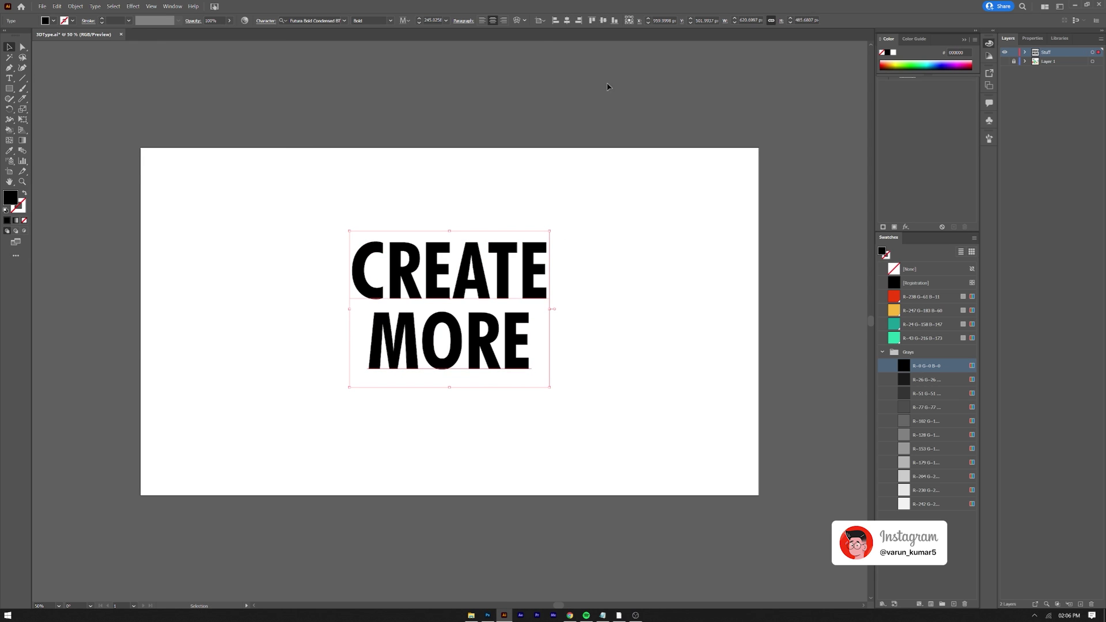
{"action": "left_click", "coordinate": [567, 21]}
{"action": "left_click", "coordinate": [603, 20]}
- Widen the tracking between the letters of the CREATE MORE text
{"action": "key", "text": "alt+Right"}
{"action": "key", "text": "alt+Right"}
{"action": "key", "text": "alt+Right"}
{"action": "key", "text": "alt+Right"}
{"action": "key", "text": "alt+Right"}
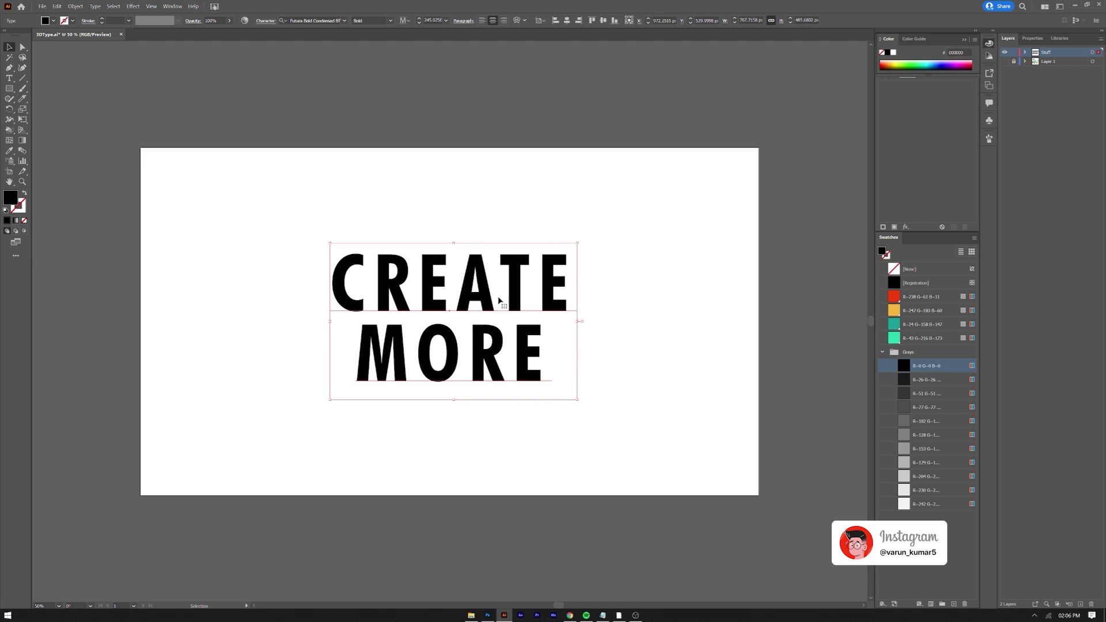
{"action": "left_click", "coordinate": [82, 118]}
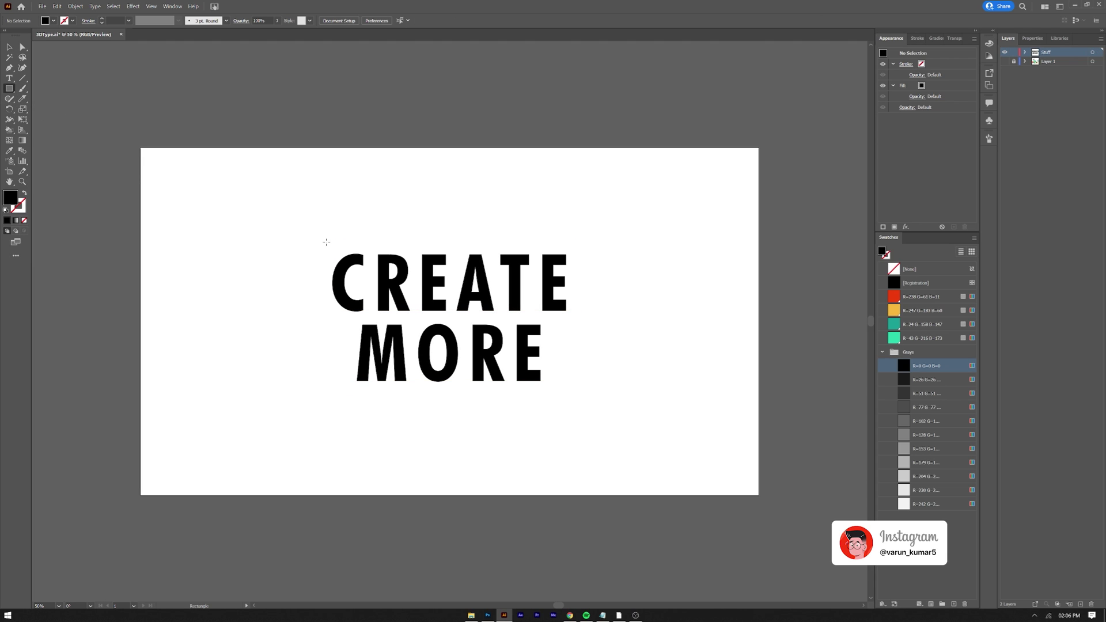
- Create a 1920 by 1080 px rectangle and center it on the artboard
{"action": "left_click", "coordinate": [326, 242]}
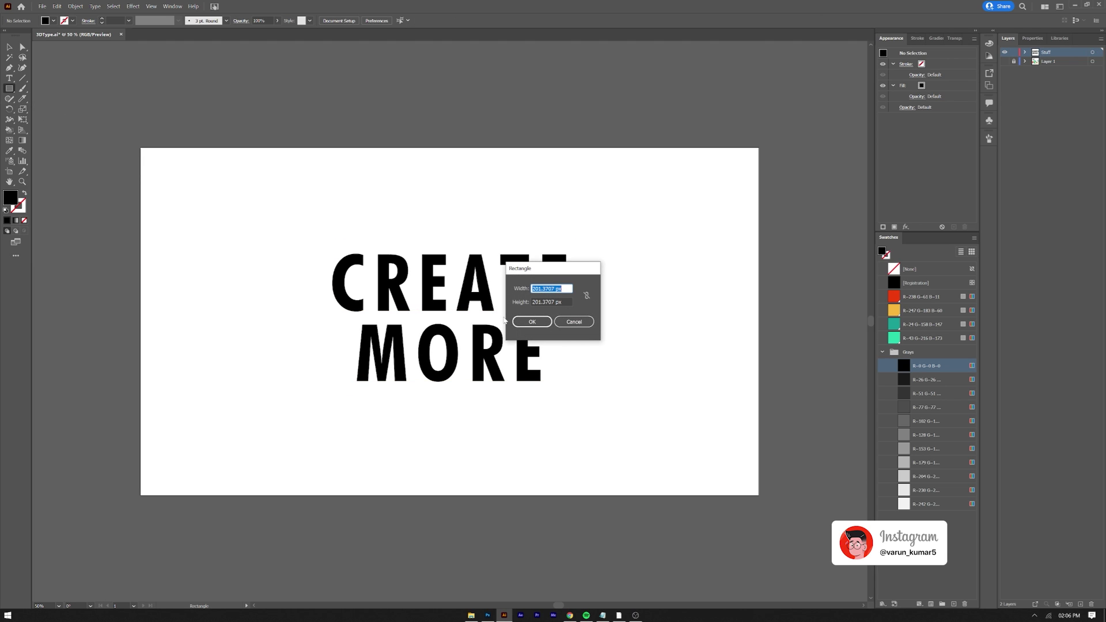
{"action": "type", "text": "1920"}
{"action": "key", "text": "Tab"}
{"action": "type", "text": "10"}
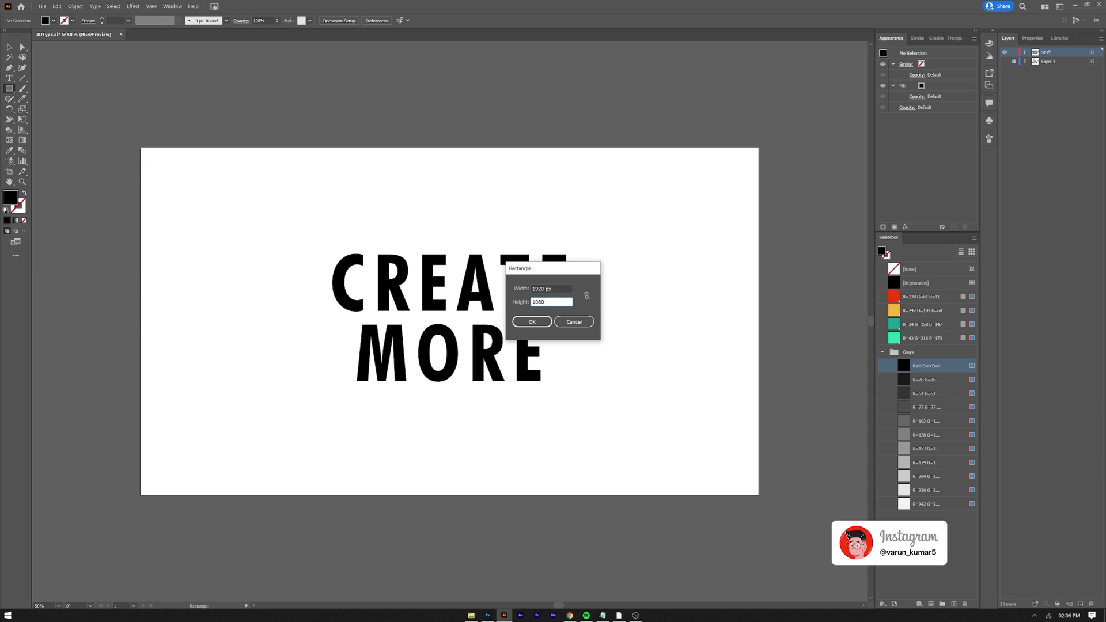
{"action": "key", "text": "Return"}
{"action": "key", "text": "v"}
{"action": "left_click", "coordinate": [371, 20]}
{"action": "left_click", "coordinate": [407, 20]}
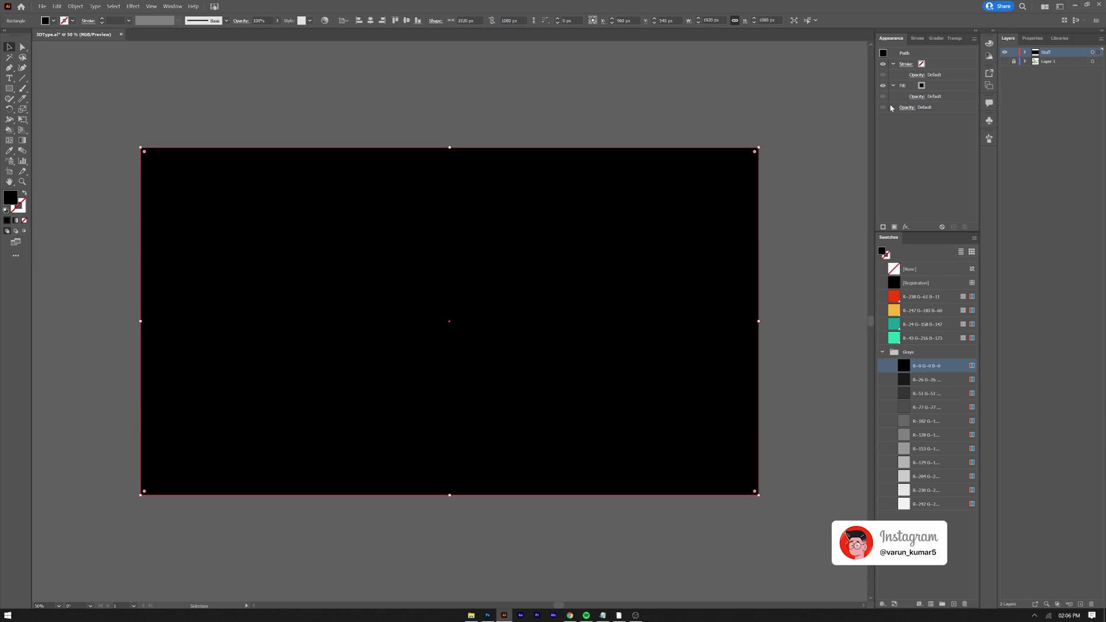
- Place the rectangle behind the text and fill it with a linear gradient from the teal swatch to the mint green swatch
{"action": "left_click", "coordinate": [1026, 53]}
{"action": "left_click", "coordinate": [16, 220]}
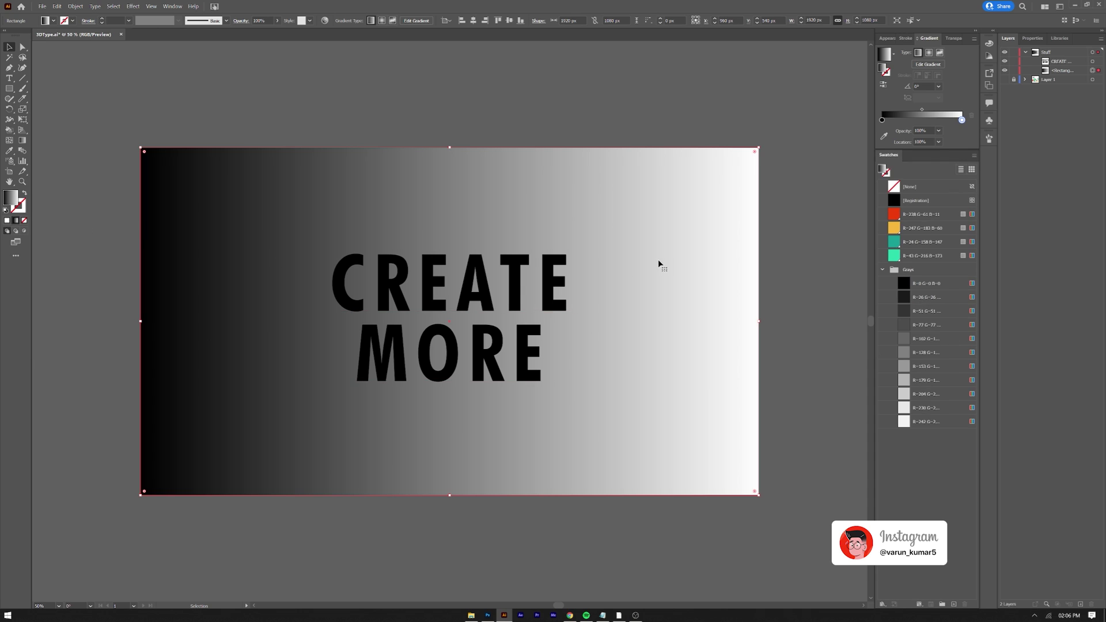
{"action": "double_click", "coordinate": [882, 120]}
{"action": "left_click", "coordinate": [875, 147]}
{"action": "left_click", "coordinate": [881, 147]}
{"action": "left_click", "coordinate": [329, 196]}
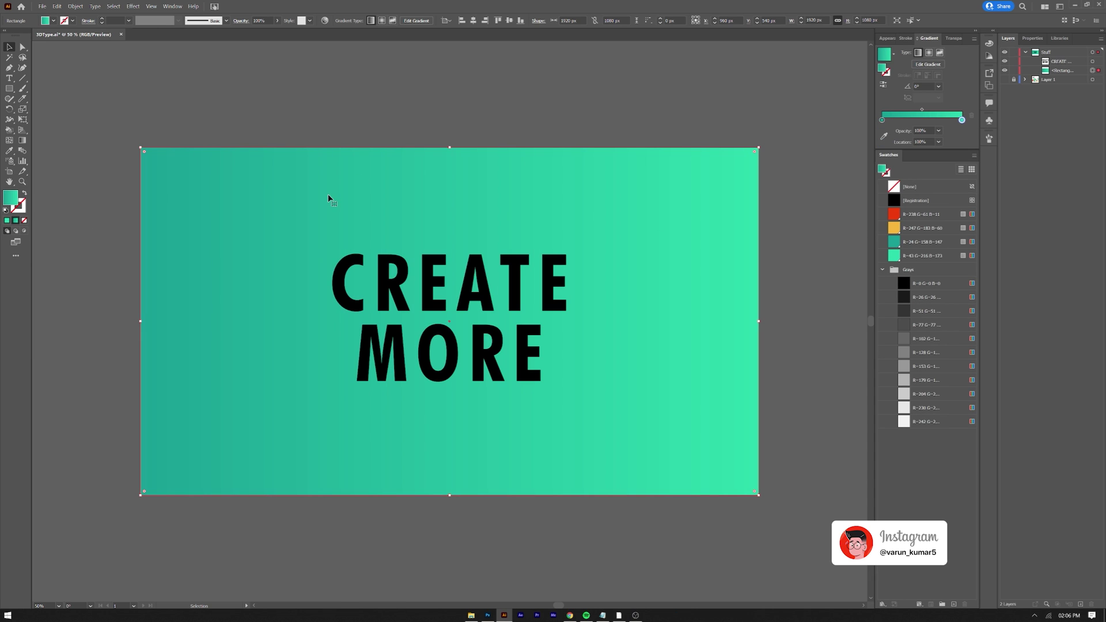
- Angle the background gradient diagonally, running from teal at the artboard's lower-left corner to mint green toward the upper right
{"action": "key", "text": "g"}
{"action": "left_click_drag", "start_coordinate": [248, 133], "coordinate": [575, 440]}
{"action": "left_click_drag", "start_coordinate": [211, 499], "coordinate": [541, 222]}
{"action": "key", "text": "v"}
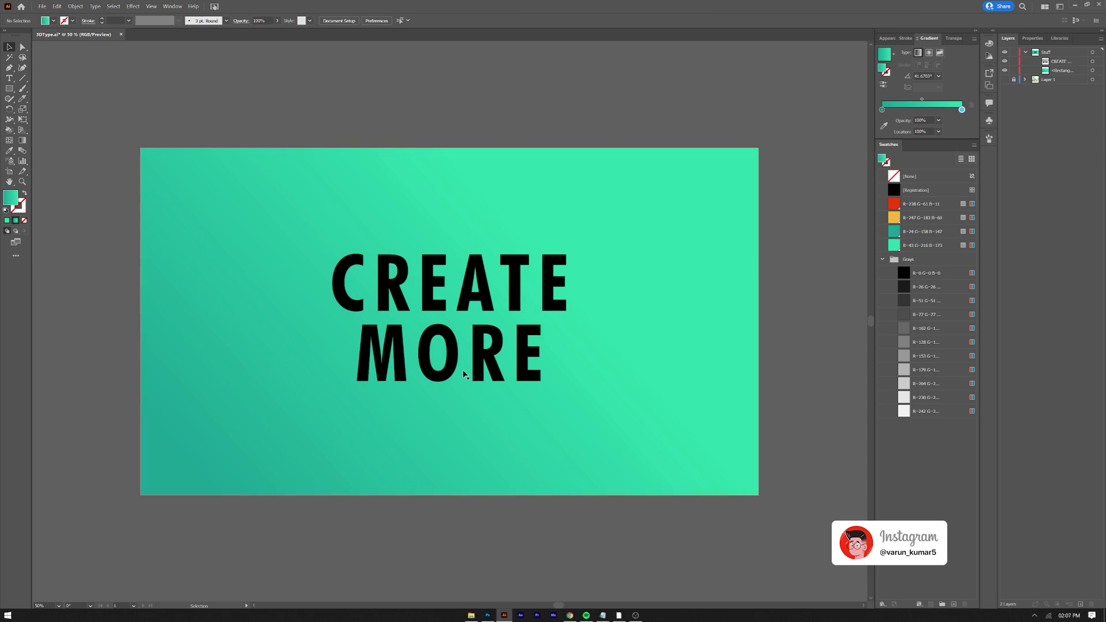
- Fill the CREATE MORE text with white, FFFFFF
{"action": "left_click", "coordinate": [469, 369]}
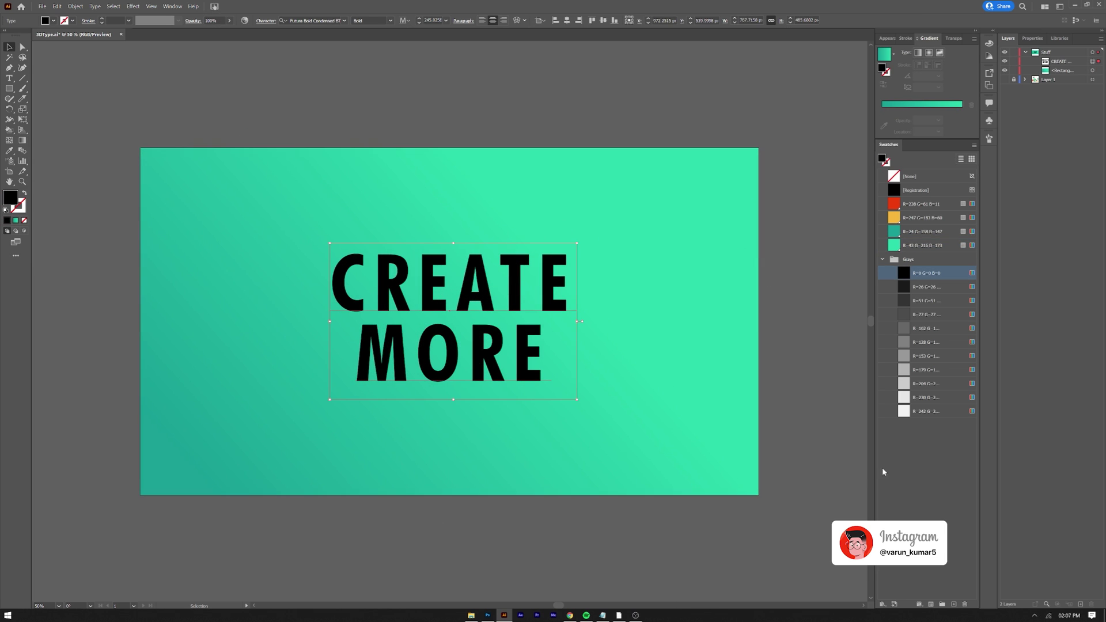
{"action": "double_click", "coordinate": [15, 200]}
{"action": "type", "text": "FFFFFF"}
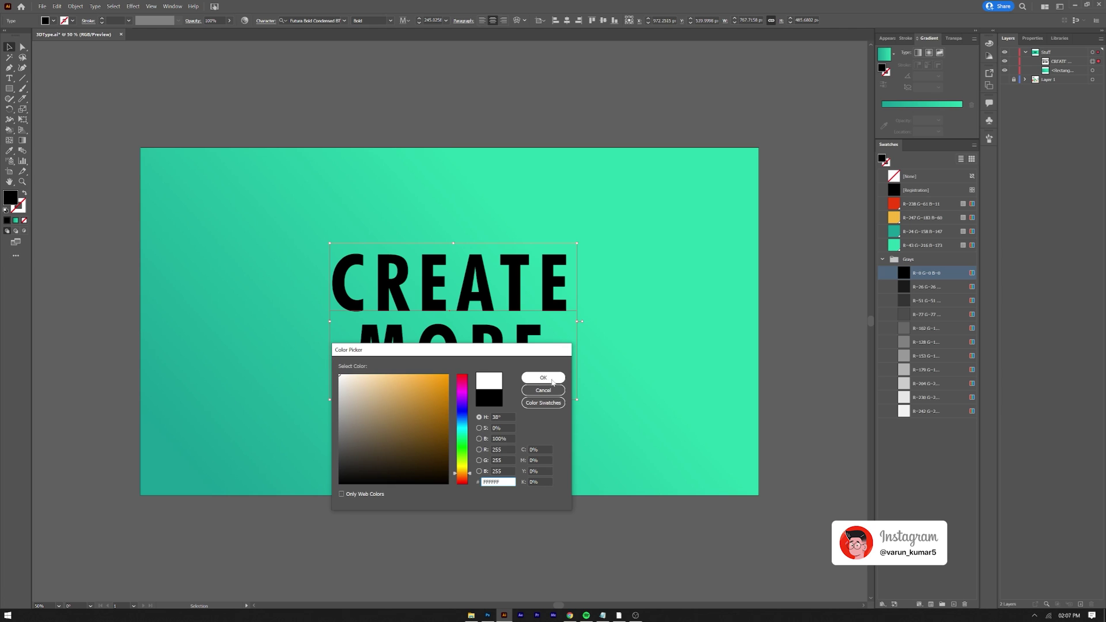
{"action": "left_click", "coordinate": [552, 381]}
{"action": "left_click", "coordinate": [578, 109]}
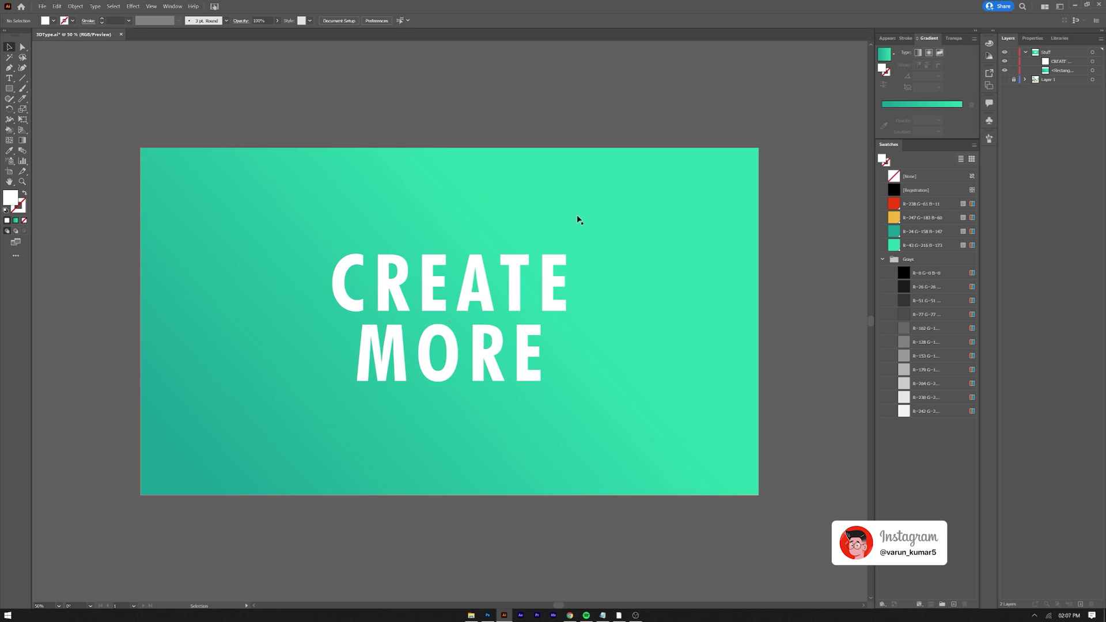
- Duplicate the text beyond the artboard's upper-right corner and shrink the copy as an editable backup
{"action": "left_click", "coordinate": [484, 280]}
{"action": "left_click_drag", "start_coordinate": [489, 280], "coordinate": [759, 94]}
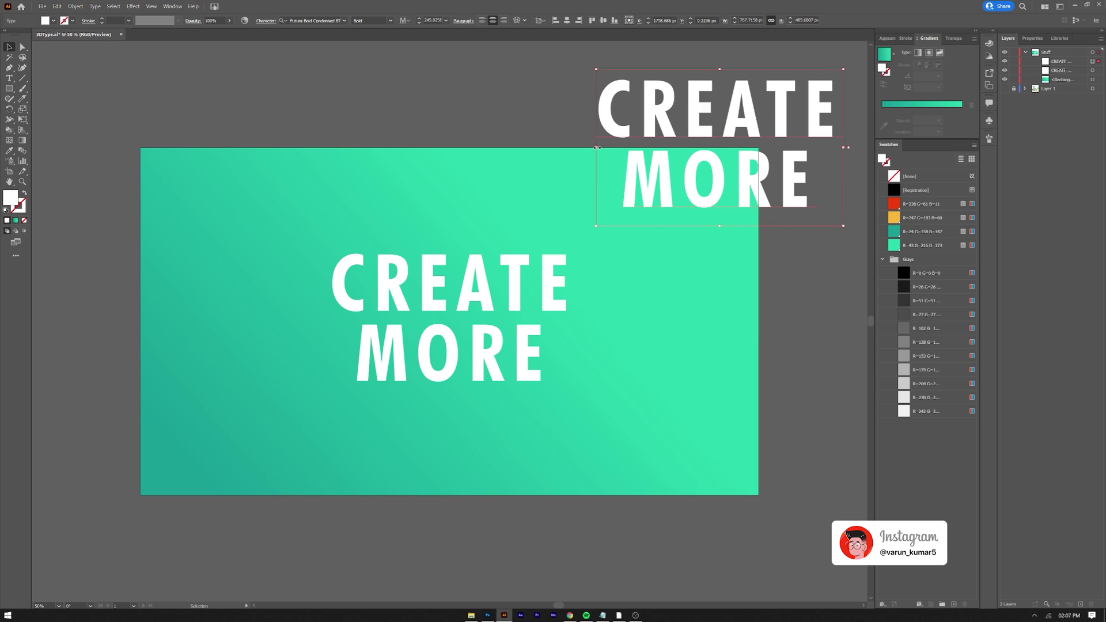
{"action": "left_click_drag", "start_coordinate": [596, 147], "coordinate": [796, 87]}
- Convert the main CREATE MORE text to outlines and center the outlined group on the artboard
{"action": "left_click", "coordinate": [486, 344]}
{"action": "right_click", "coordinate": [484, 344]}
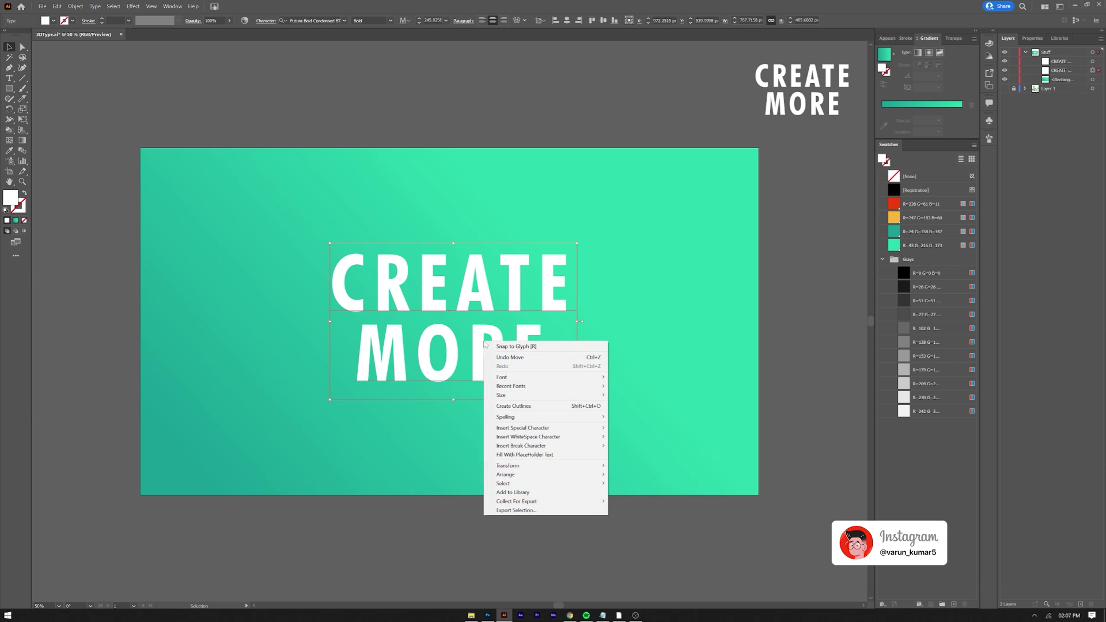
{"action": "left_click", "coordinate": [519, 406]}
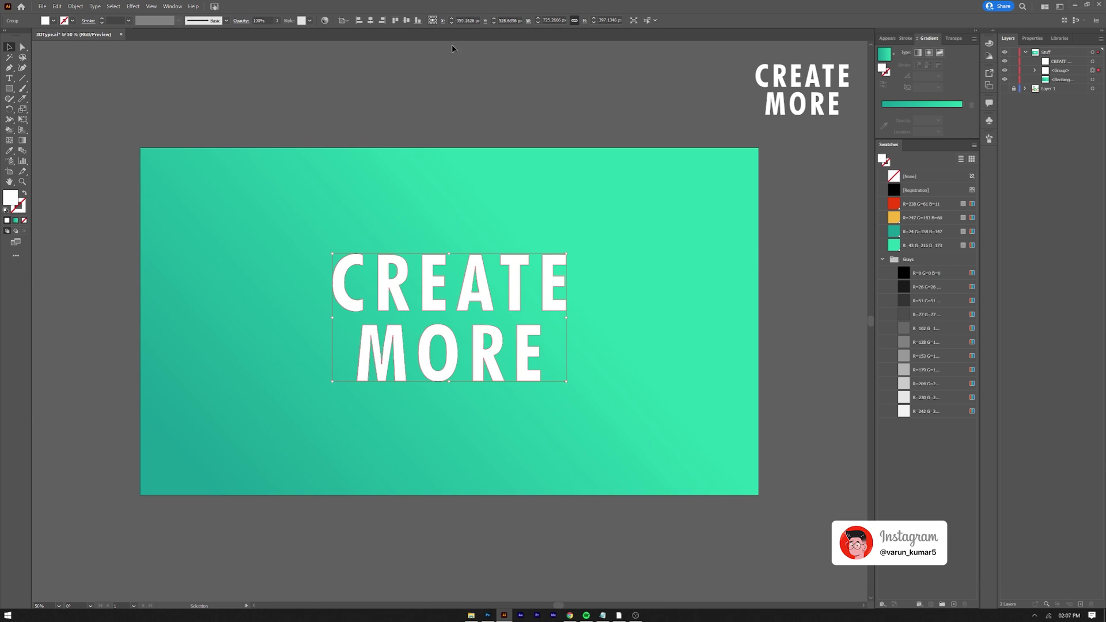
{"action": "left_click", "coordinate": [370, 20]}
{"action": "left_click", "coordinate": [407, 20]}
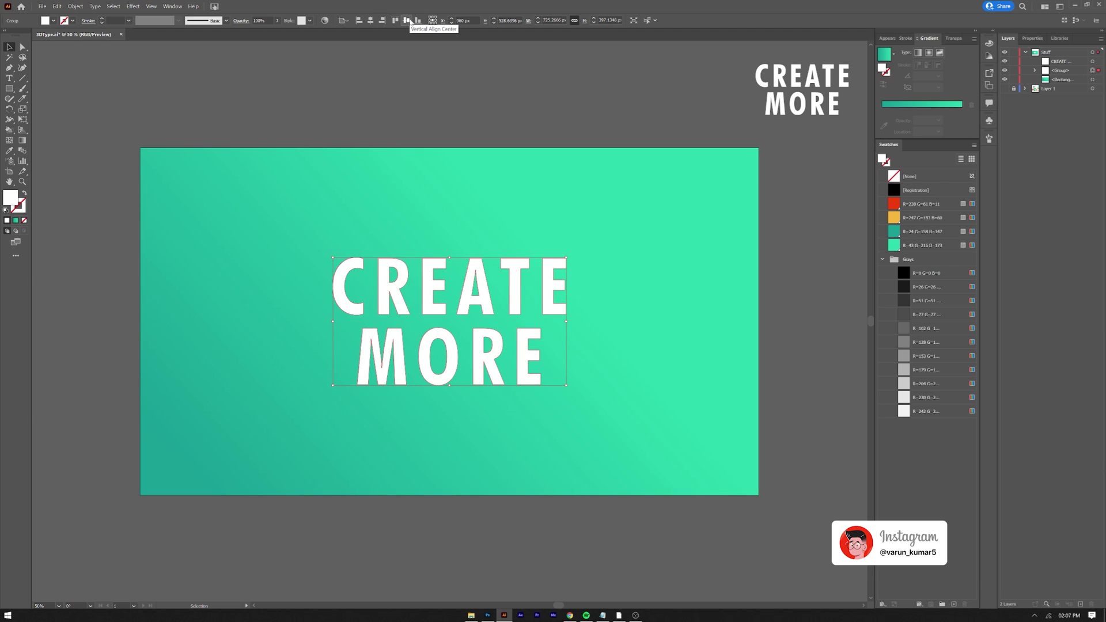
{"action": "left_click", "coordinate": [476, 513]}
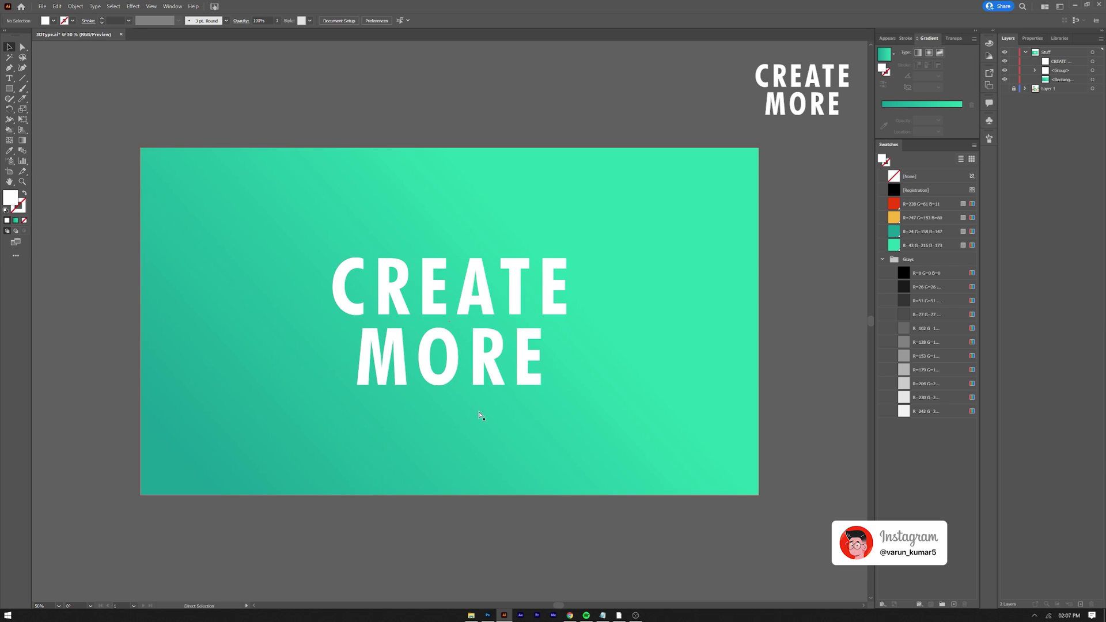
- Copy the outlined CREATE MORE group and paste the duplicate directly in front of it
{"action": "left_click", "coordinate": [451, 356]}
{"action": "left_click", "coordinate": [57, 5]}
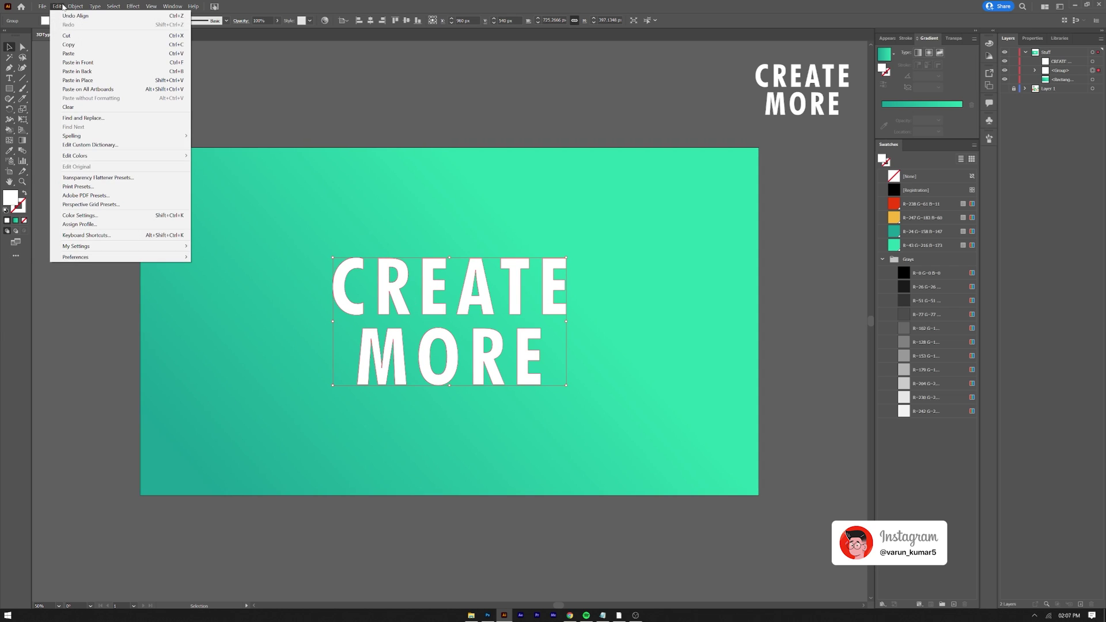
{"action": "left_click", "coordinate": [83, 46]}
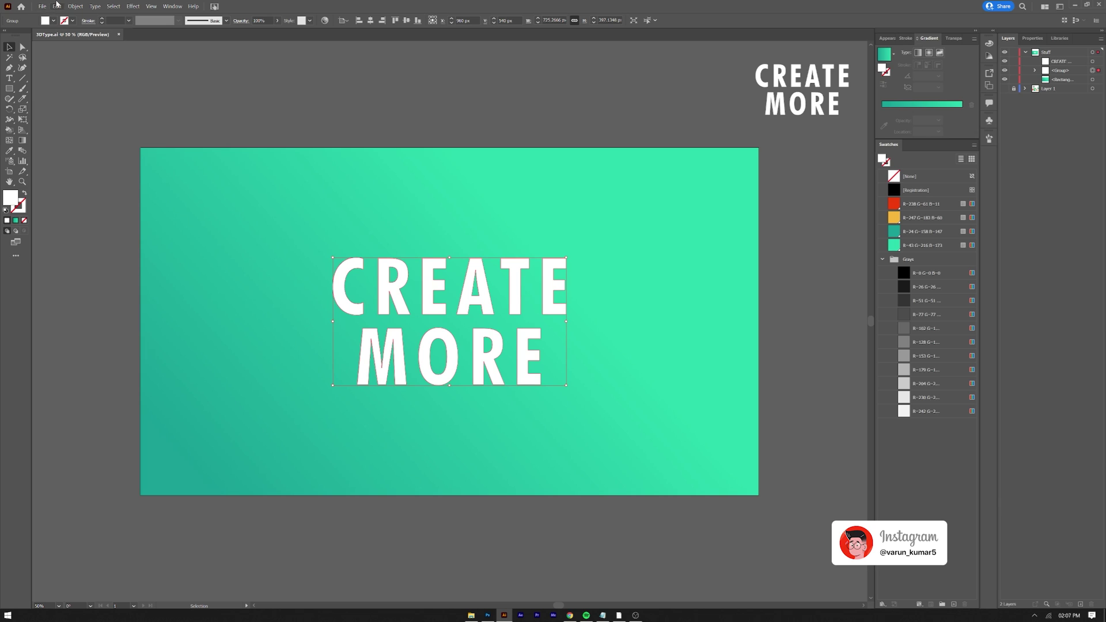
{"action": "left_click", "coordinate": [56, 6]}
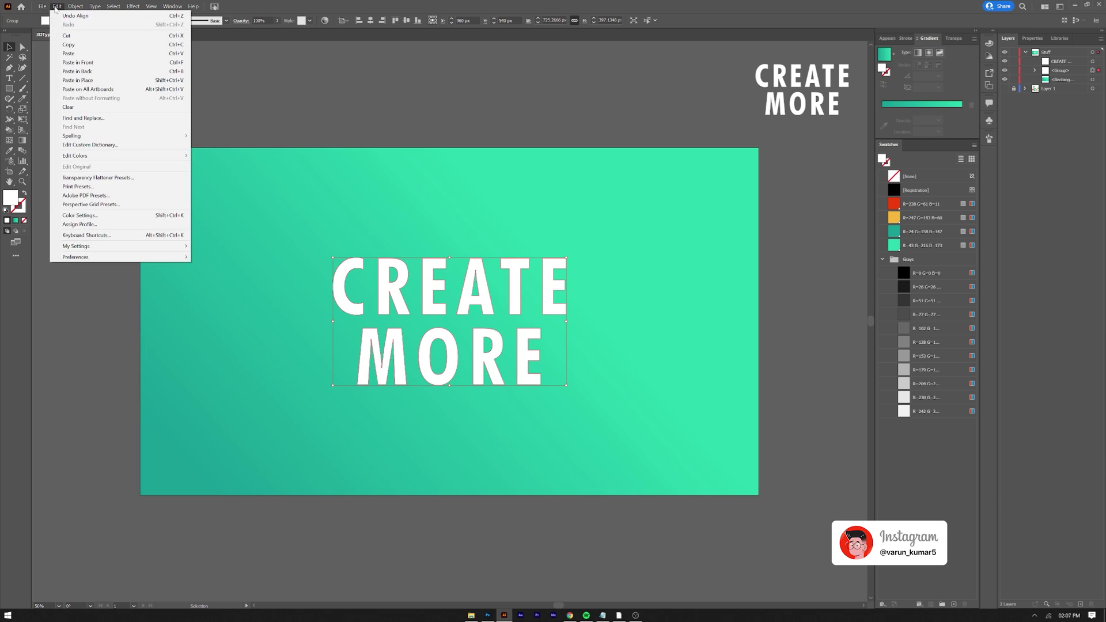
{"action": "left_click", "coordinate": [99, 64]}
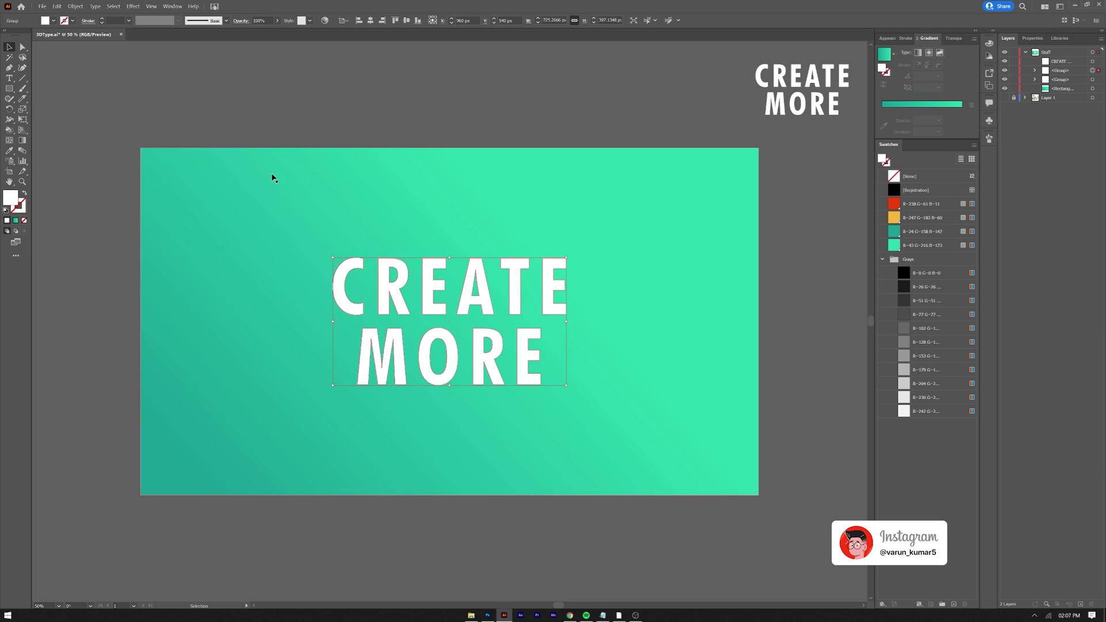
- Swap the front group's fill to a stroke, colored with the yellow-orange swatch, at a 16 pt weight
{"action": "left_click", "coordinate": [25, 194]}
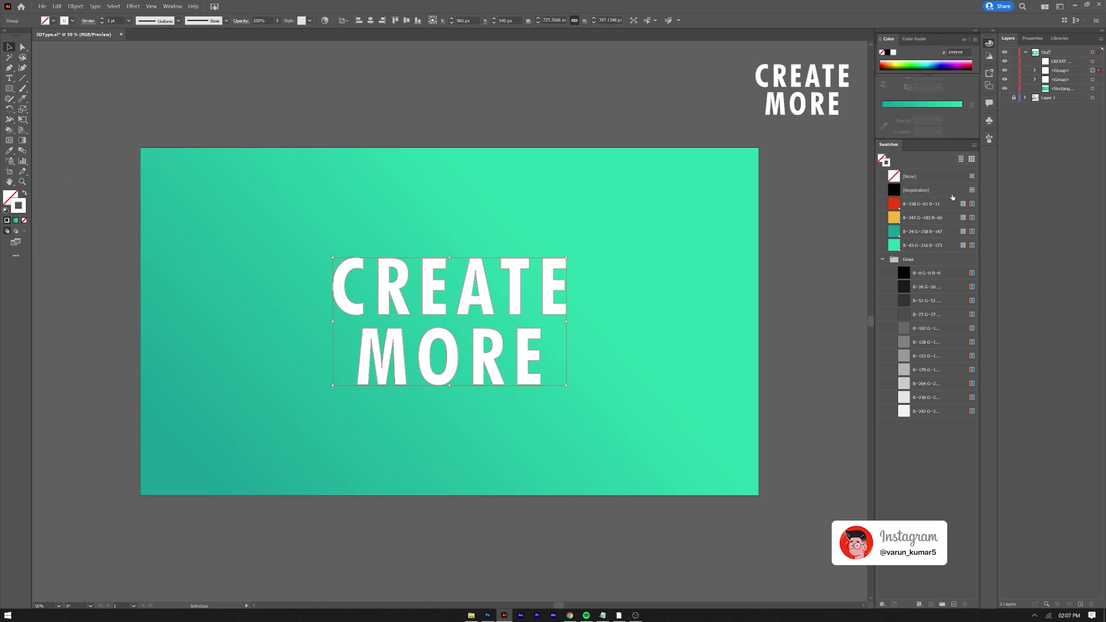
{"action": "left_click", "coordinate": [918, 219]}
{"action": "left_click", "coordinate": [118, 20]}
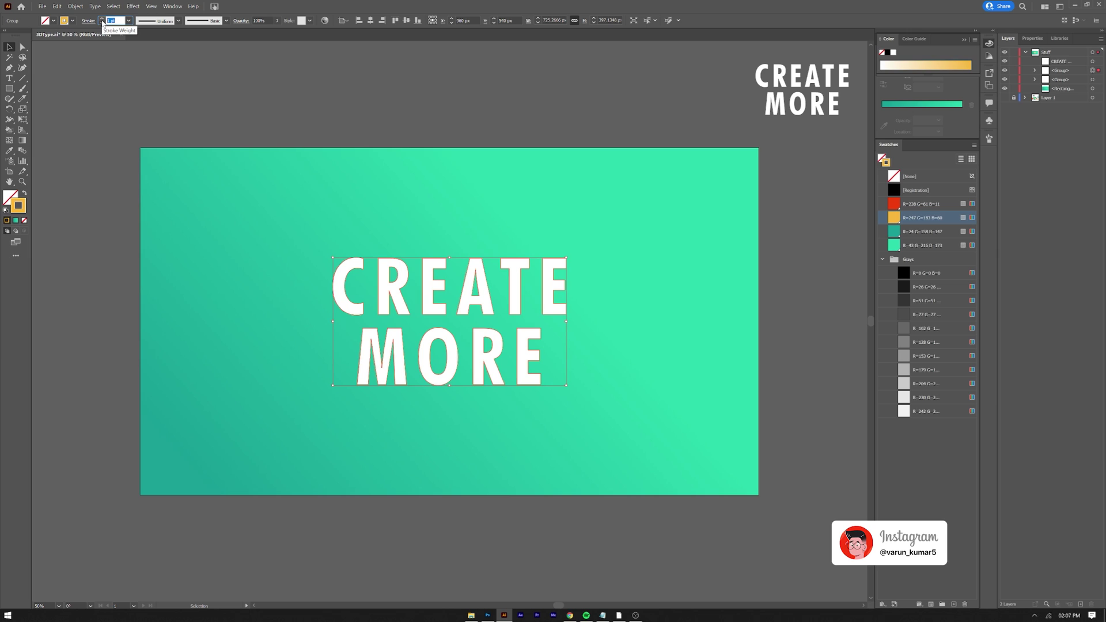
{"action": "type", "text": "16"}
{"action": "key", "text": "Return"}
- Give the lettering's stroke round corner joins and align it to the outside of the letters
{"action": "left_click", "coordinate": [89, 21]}
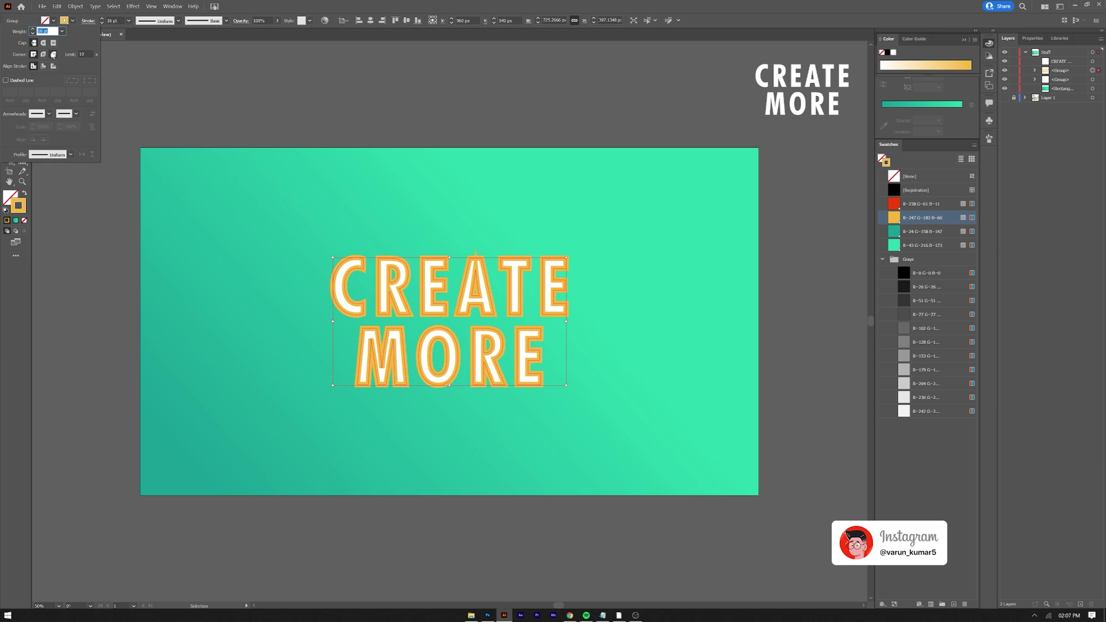
{"action": "left_click", "coordinate": [44, 55]}
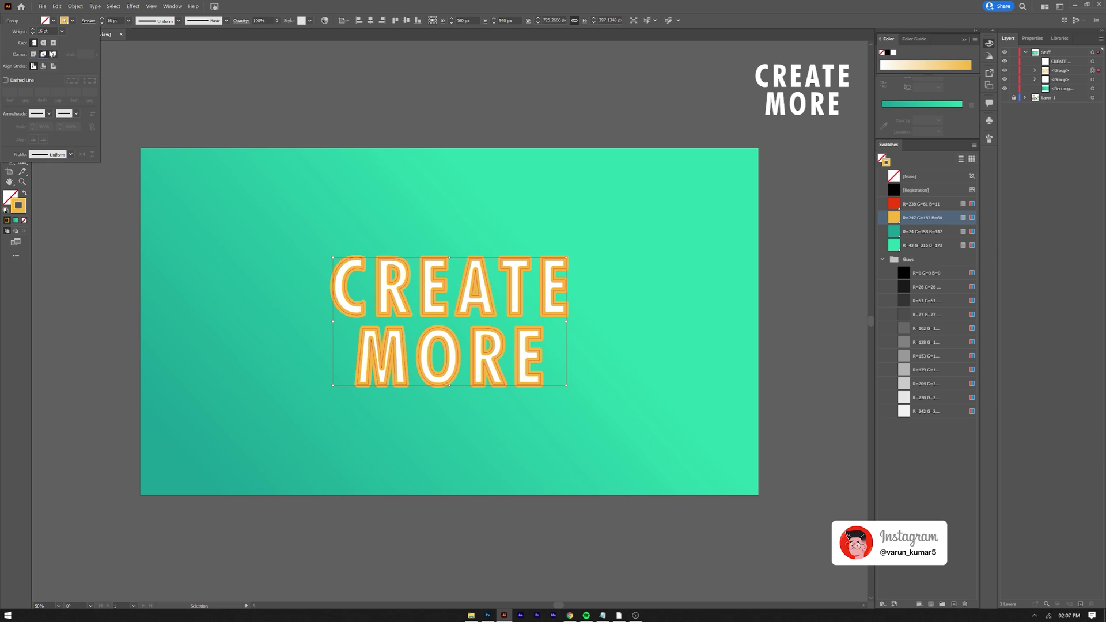
{"action": "left_click", "coordinate": [53, 67]}
{"action": "left_click", "coordinate": [73, 149]}
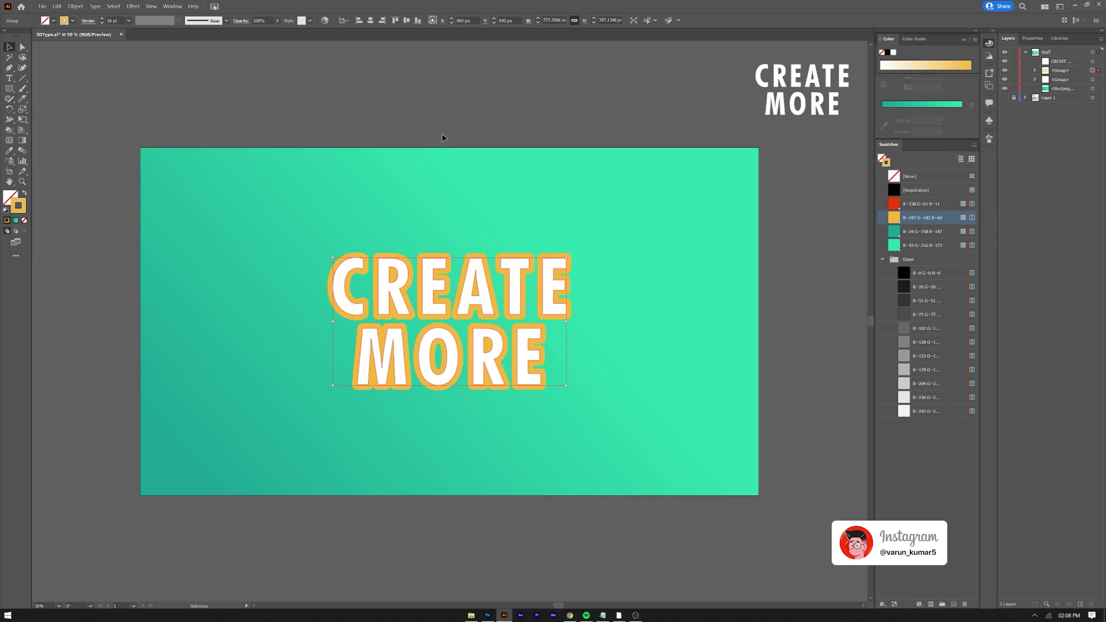
- Draw a circle about 145 px wide over the left side of the C and fill it with the yellow-orange swatch, without stroke
{"action": "left_click_drag", "start_coordinate": [15, 90], "coordinate": [55, 111]}
{"action": "left_click_drag", "start_coordinate": [295, 250], "coordinate": [341, 296]}
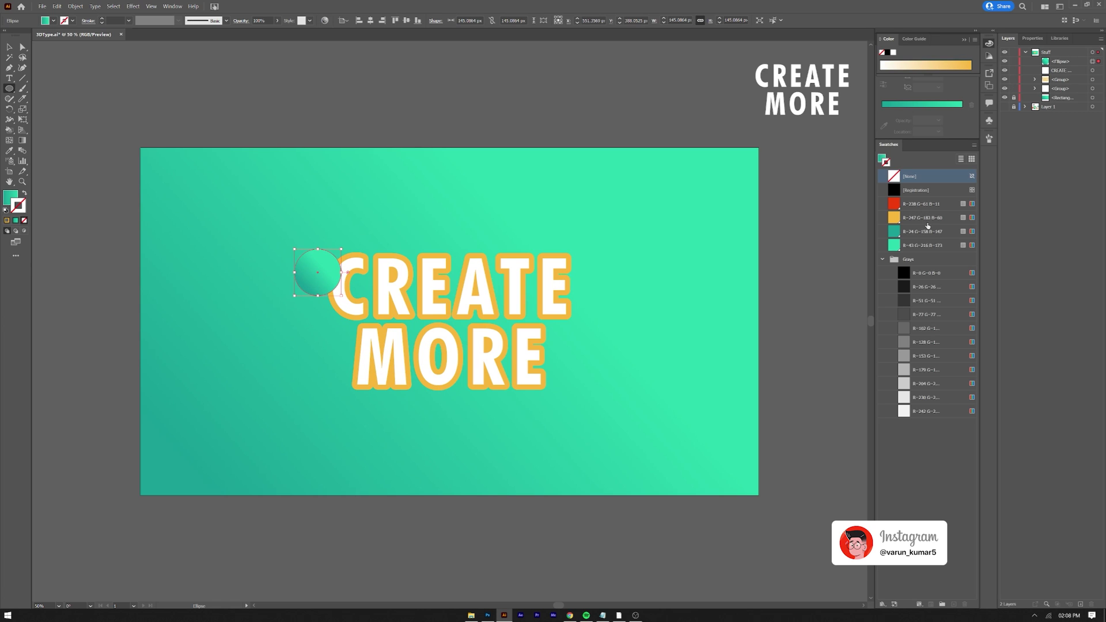
{"action": "left_click", "coordinate": [927, 220]}
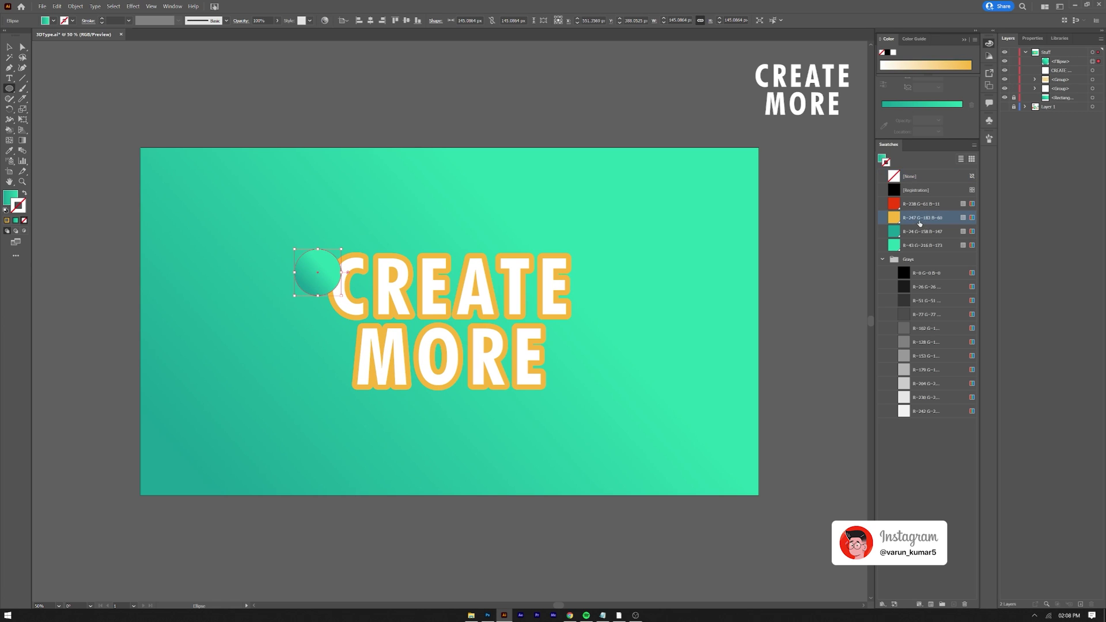
{"action": "left_click", "coordinate": [23, 193]}
{"action": "left_click", "coordinate": [24, 220]}
{"action": "left_click", "coordinate": [10, 197]}
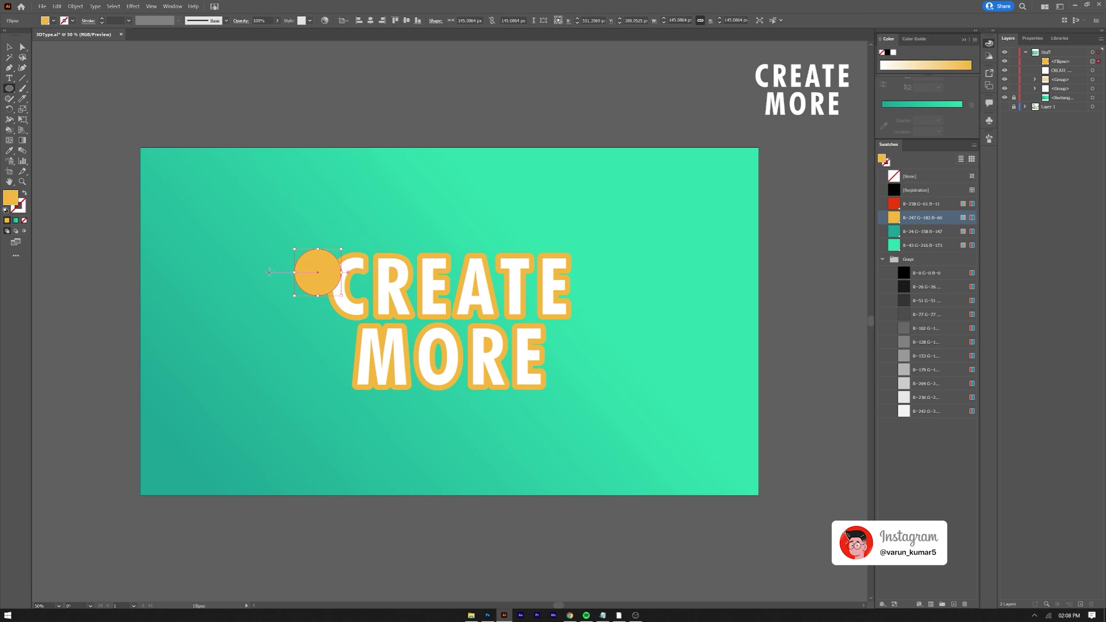
- Shrink the yellow-orange circle to about 83 px and position it against the lower left edge of the C's outline
{"action": "key", "text": "v"}
{"action": "left_click_drag", "start_coordinate": [316, 271], "coordinate": [329, 298]}
{"action": "scroll", "coordinate": [359, 291], "scroll_direction": "up", "scroll_amount": 1}
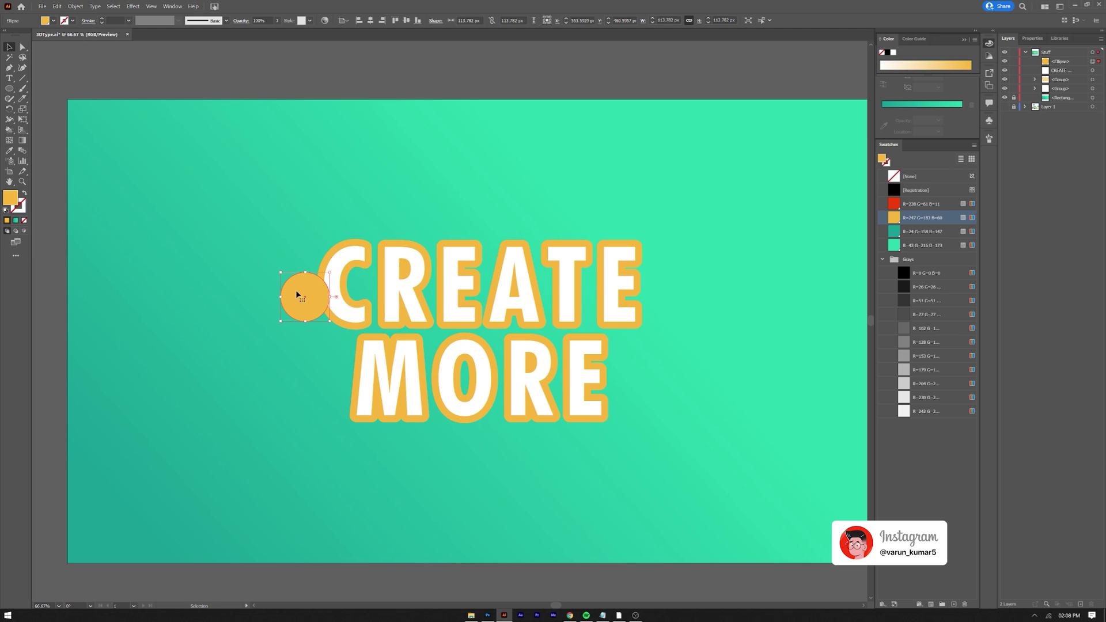
{"action": "scroll", "coordinate": [316, 297], "scroll_direction": "up", "scroll_amount": 1}
{"action": "scroll", "coordinate": [315, 298], "scroll_direction": "up", "scroll_amount": 1}
{"action": "left_click_drag", "start_coordinate": [300, 302], "coordinate": [310, 300]}
{"action": "left_click_drag", "start_coordinate": [356, 238], "coordinate": [346, 255]}
{"action": "left_click_drag", "start_coordinate": [315, 293], "coordinate": [324, 309]}
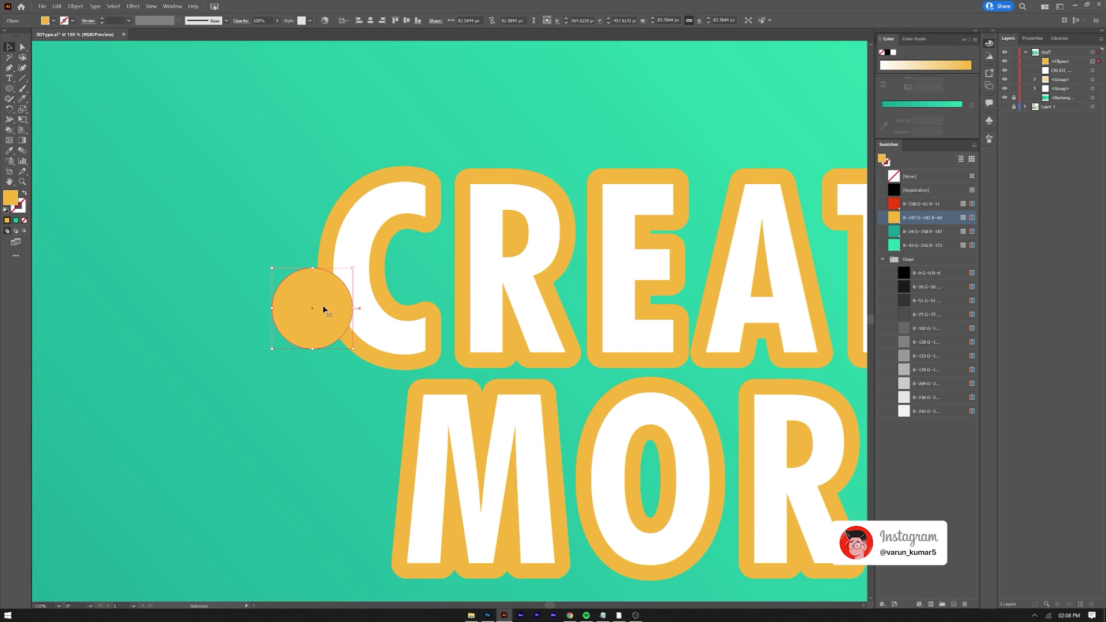
- Duplicate the yellow-orange circle to the top of CREATE between the R and E, then shrink the copy
{"action": "scroll", "coordinate": [323, 309], "scroll_direction": "down", "scroll_amount": 3}
{"action": "scroll", "coordinate": [363, 300], "scroll_direction": "up", "scroll_amount": 2}
{"action": "left_click_drag", "start_coordinate": [216, 324], "coordinate": [396, 220]}
{"action": "scroll", "coordinate": [396, 220], "scroll_direction": "up", "scroll_amount": 4}
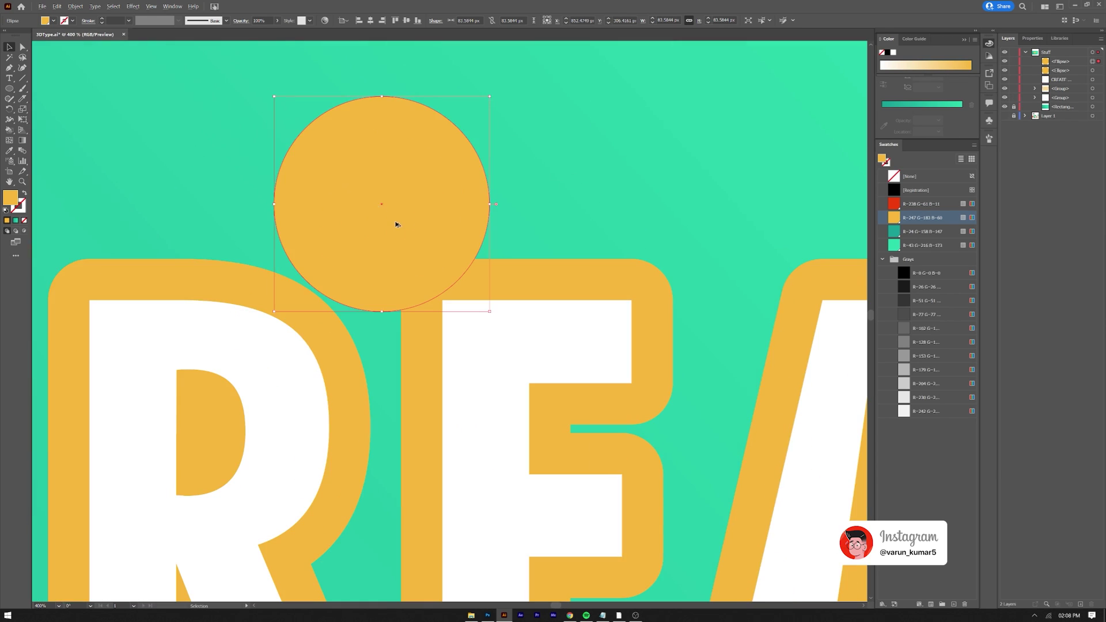
{"action": "left_click_drag", "start_coordinate": [274, 95], "coordinate": [356, 178]}
{"action": "left_click_drag", "start_coordinate": [417, 271], "coordinate": [435, 320]}
- Duplicate the circle to the lower right foot of the M in MORE and fill it with the lettering's white
{"action": "scroll", "coordinate": [369, 211], "scroll_direction": "down", "scroll_amount": 4}
{"action": "left_click_drag", "start_coordinate": [390, 225], "coordinate": [357, 461]}
{"action": "scroll", "coordinate": [357, 461], "scroll_direction": "up", "scroll_amount": 1}
{"action": "key", "text": "i"}
{"action": "left_click", "coordinate": [340, 444]}
{"action": "key", "text": "v"}
- Duplicate the circle to the gap between the R and E of MORE, resize it, and fill it with the yellow-orange swatch
{"action": "scroll", "coordinate": [367, 459], "scroll_direction": "down", "scroll_amount": 2}
{"action": "left_click_drag", "start_coordinate": [340, 405], "coordinate": [572, 366]}
{"action": "left_click_drag", "start_coordinate": [552, 368], "coordinate": [546, 379]}
{"action": "key", "text": "i"}
{"action": "left_click", "coordinate": [555, 306]}
{"action": "key", "text": "ctrl+z"}
{"action": "left_click", "coordinate": [923, 218]}
{"action": "key", "text": "v"}
{"action": "left_click", "coordinate": [721, 311]}
- Add a white circle copy beside the A of CREATE and a small yellow-orange one above the gap between the T and E
{"action": "left_click_drag", "start_coordinate": [546, 378], "coordinate": [582, 164]}
{"action": "key", "text": "i"}
{"action": "left_click", "coordinate": [475, 180]}
{"action": "key", "text": "v"}
{"action": "left_click", "coordinate": [340, 313]}
{"action": "left_click_drag", "start_coordinate": [598, 138], "coordinate": [587, 150]}
- Place a larger circle copy where the last E of CREATE meets the E of MORE and fill it white
{"action": "left_click_drag", "start_coordinate": [573, 165], "coordinate": [633, 317]}
{"action": "left_click", "coordinate": [922, 218]}
{"action": "left_click_drag", "start_coordinate": [605, 275], "coordinate": [607, 273]}
{"action": "key", "text": "i"}
{"action": "left_click", "coordinate": [632, 231]}
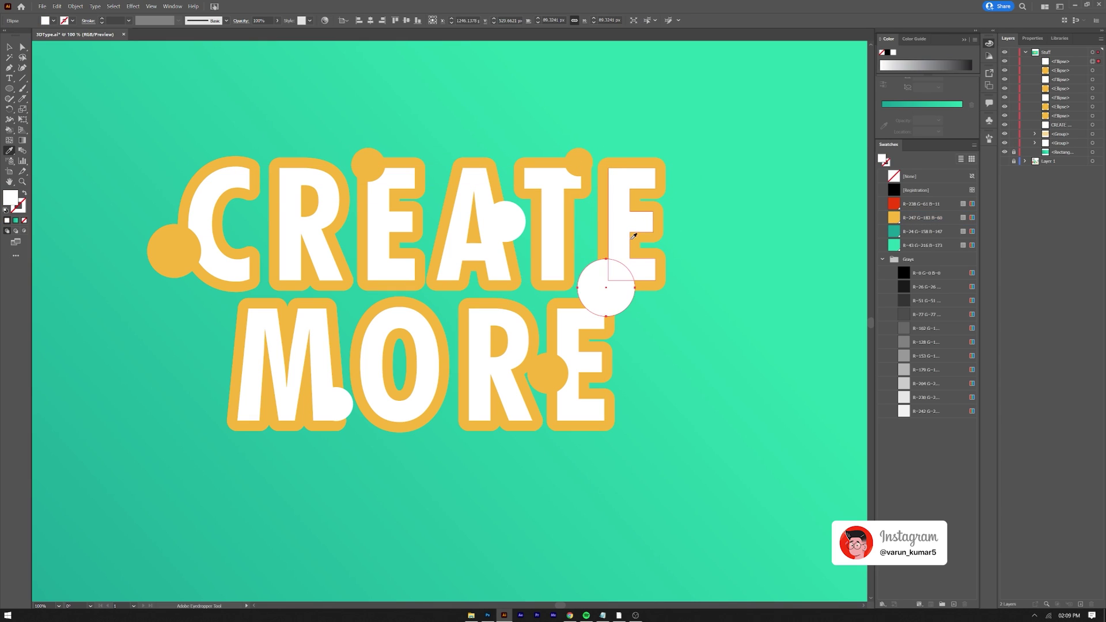
- Draw a horizontal line about 352 px long below MORE and color its stroke with the yellow-orange swatch
{"action": "key", "text": "ctrl+shift+a"}
{"action": "key", "text": "backslash"}
{"action": "left_click_drag", "start_coordinate": [360, 452], "coordinate": [587, 451]}
{"action": "left_click", "coordinate": [922, 218]}
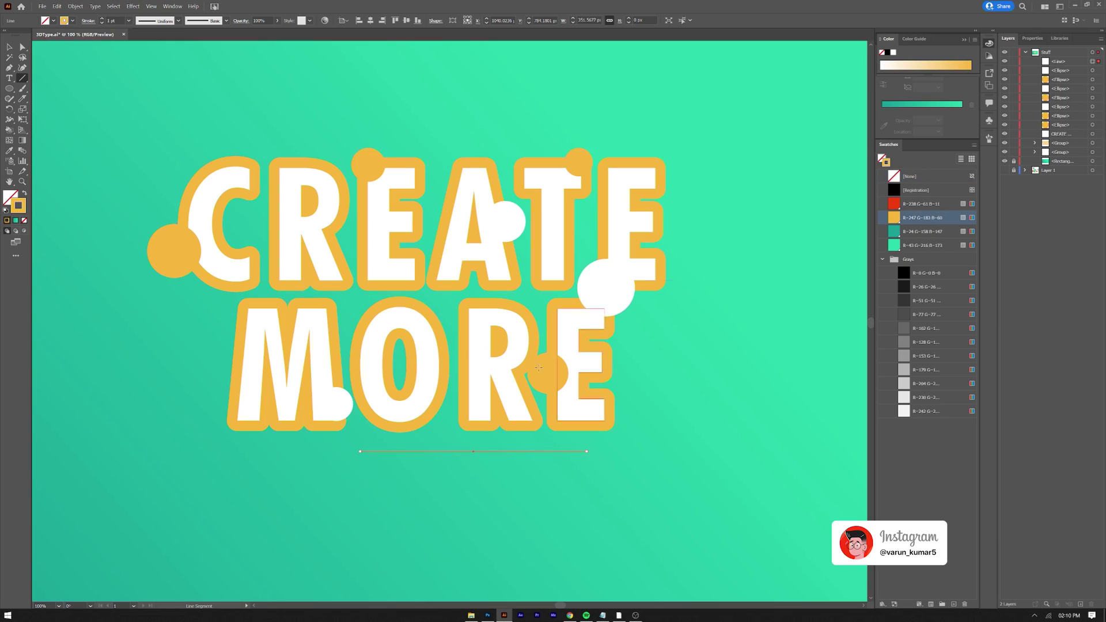
- Set the line's stroke weight to 16 pt with round caps
{"action": "left_click", "coordinate": [89, 20]}
{"action": "left_click", "coordinate": [45, 43]}
{"action": "left_click", "coordinate": [44, 54]}
{"action": "type", "text": "16"}
{"action": "key", "text": "Return"}
{"action": "key", "text": "v"}
- Cut the line at two points right of its middle with the Scissors tool and delete the short piece between them
{"action": "key", "text": "c"}
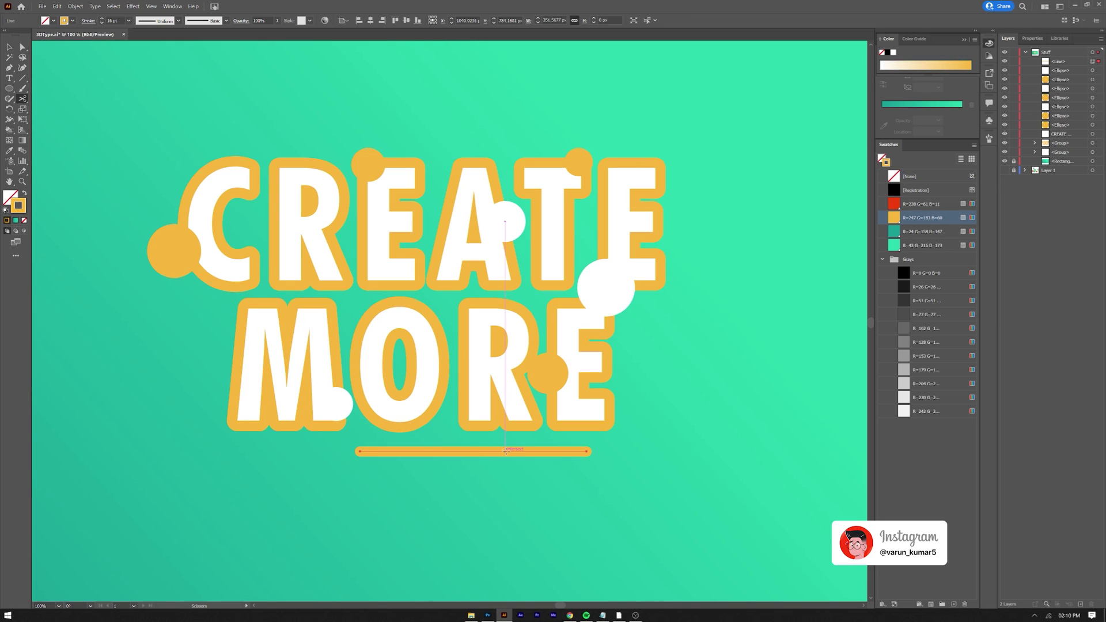
{"action": "left_click", "coordinate": [505, 452]}
{"action": "left_click", "coordinate": [533, 451]}
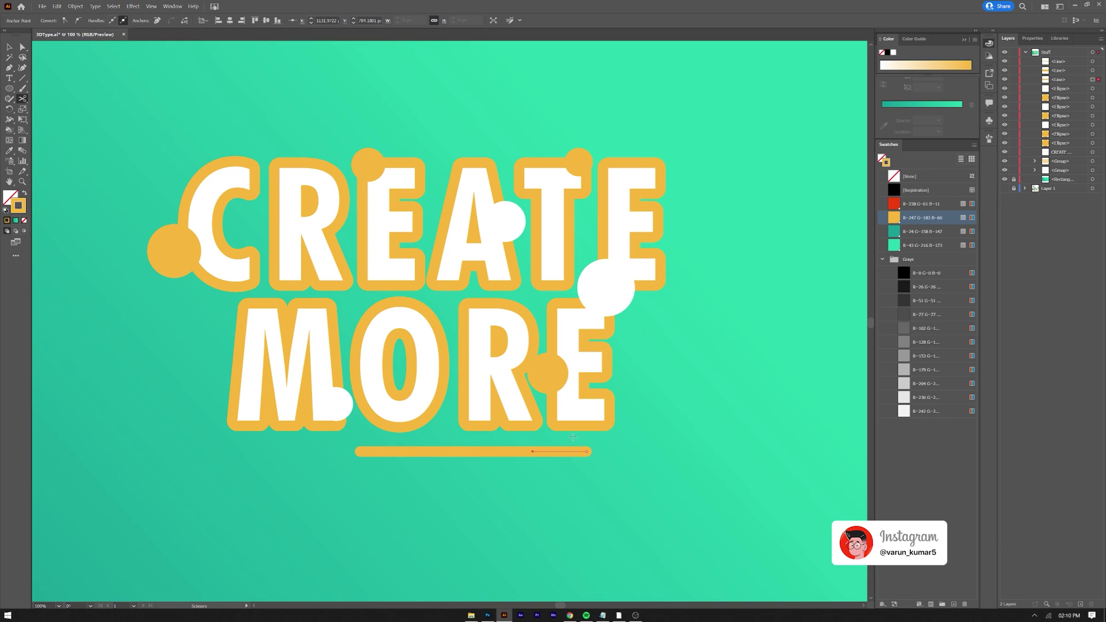
{"action": "key", "text": "v"}
{"action": "left_click", "coordinate": [518, 452]}
{"action": "key", "text": "Delete"}
- Extend the right line piece's inner end to narrow the gap and recolor its stroke with the lettering's white
{"action": "key", "text": "a"}
{"action": "key", "text": "v"}
{"action": "left_click", "coordinate": [523, 451]}
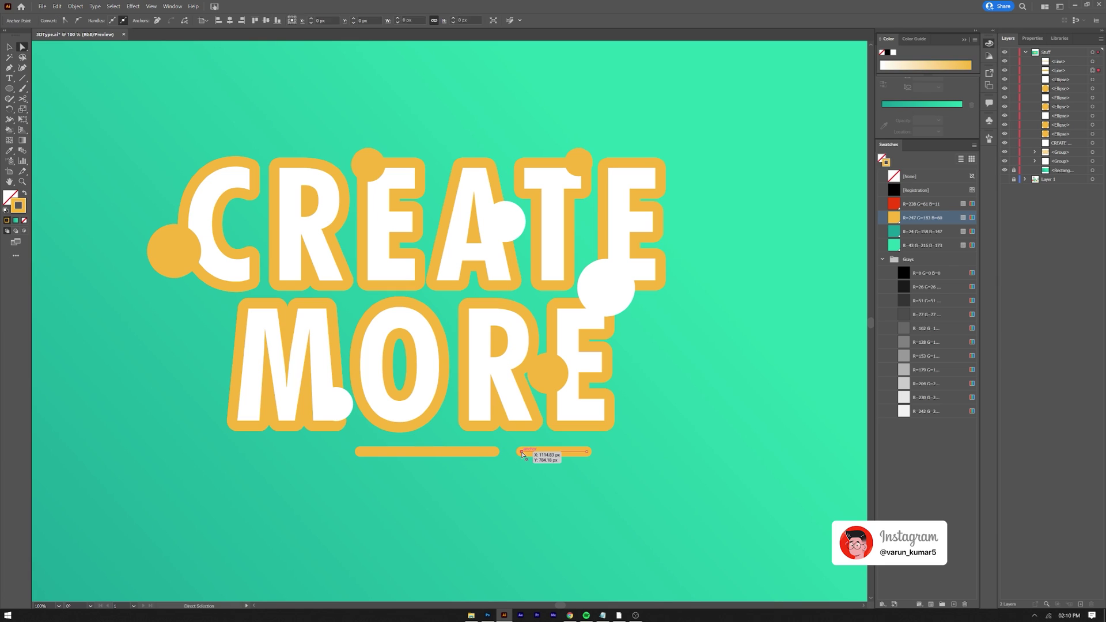
{"action": "left_click_drag", "start_coordinate": [521, 452], "coordinate": [511, 452]}
{"action": "key", "text": "i"}
{"action": "left_click", "coordinate": [576, 413], "text": "shift"}
{"action": "key", "text": "v"}
{"action": "left_click", "coordinate": [661, 428]}
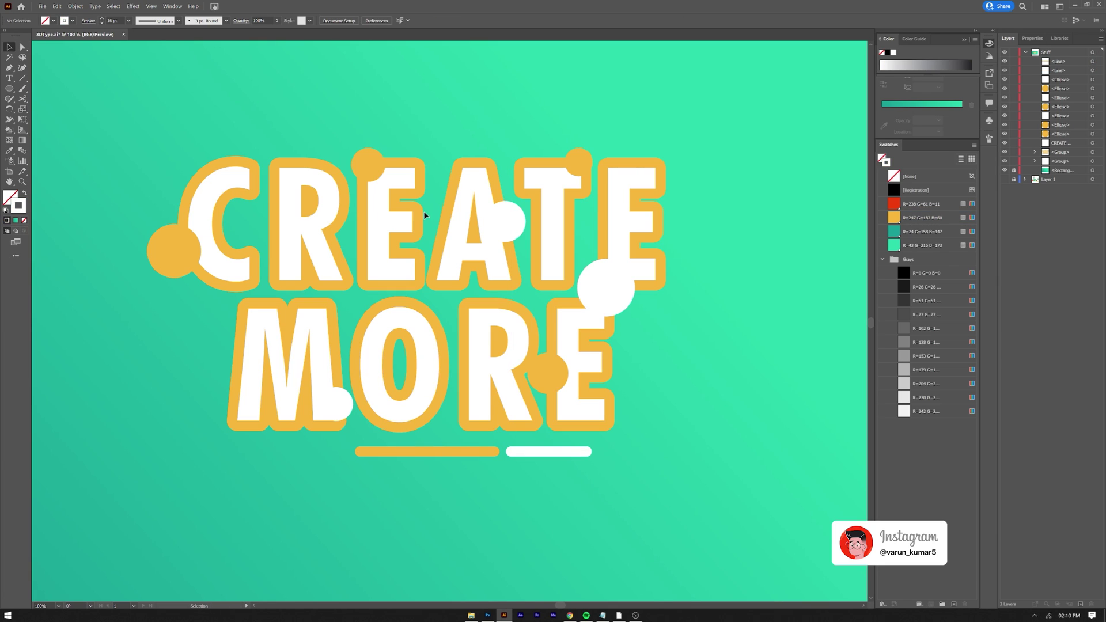
- Enlarge the circle between the R and E of CREATE and move the C's circle down to the letter's lower edge
{"action": "left_click", "coordinate": [363, 163]}
{"action": "mouse_move", "coordinate": [351, 165]}
{"action": "left_mouse_down"}
{"action": "mouse_move", "coordinate": [337, 165]}
{"action": "mouse_move", "coordinate": [357, 177]}
{"action": "left_mouse_up"}
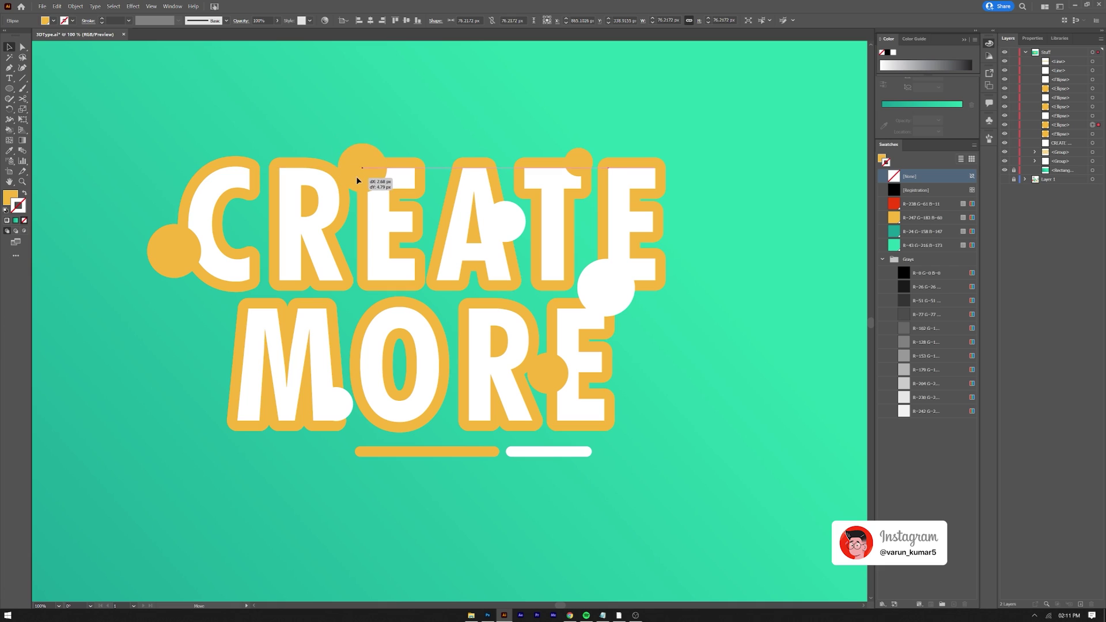
{"action": "left_click_drag", "start_coordinate": [185, 250], "coordinate": [185, 315]}
{"action": "left_click", "coordinate": [187, 370]}
{"action": "left_click", "coordinate": [203, 307]}
{"action": "left_click", "coordinate": [209, 346]}
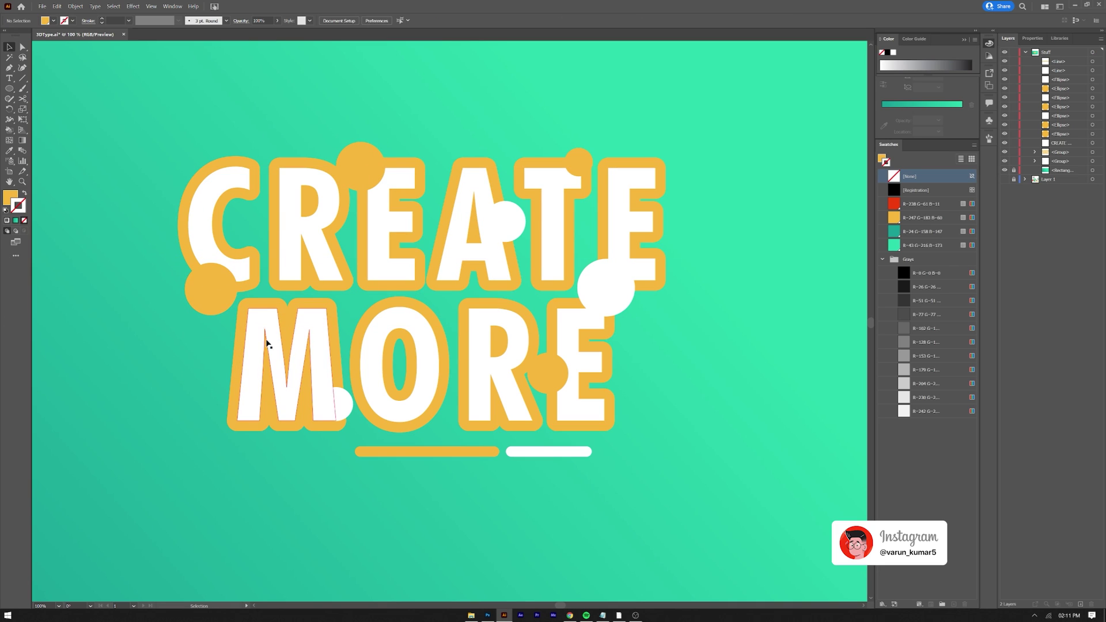
- Enlarge the large white circle between the E of CREATE and the E of MORE
{"action": "left_click", "coordinate": [606, 291]}
{"action": "left_click_drag", "start_coordinate": [607, 316], "coordinate": [608, 326]}
{"action": "left_click", "coordinate": [525, 287]}
- Add a second row of two shorter yellow-orange rounded lines beneath the first row, using copies of the lines
{"action": "left_click_drag", "start_coordinate": [461, 455], "coordinate": [506, 470]}
{"action": "key", "text": "a"}
{"action": "key", "text": "ctrl+z"}
{"action": "left_click", "coordinate": [545, 470]}
{"action": "key", "text": "v"}
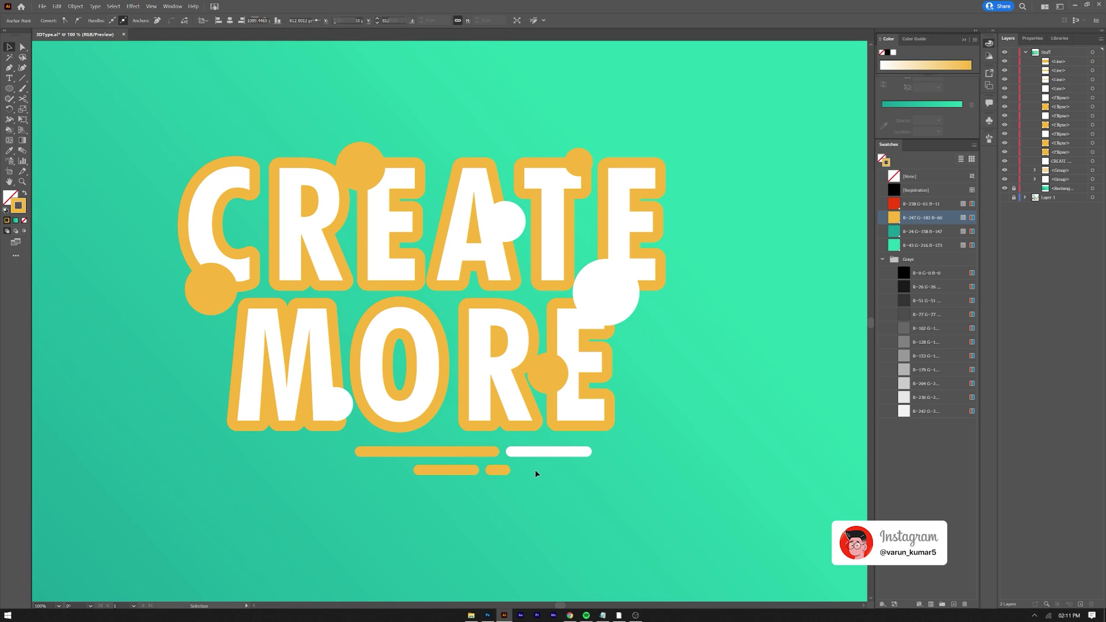
{"action": "left_click", "coordinate": [536, 471]}
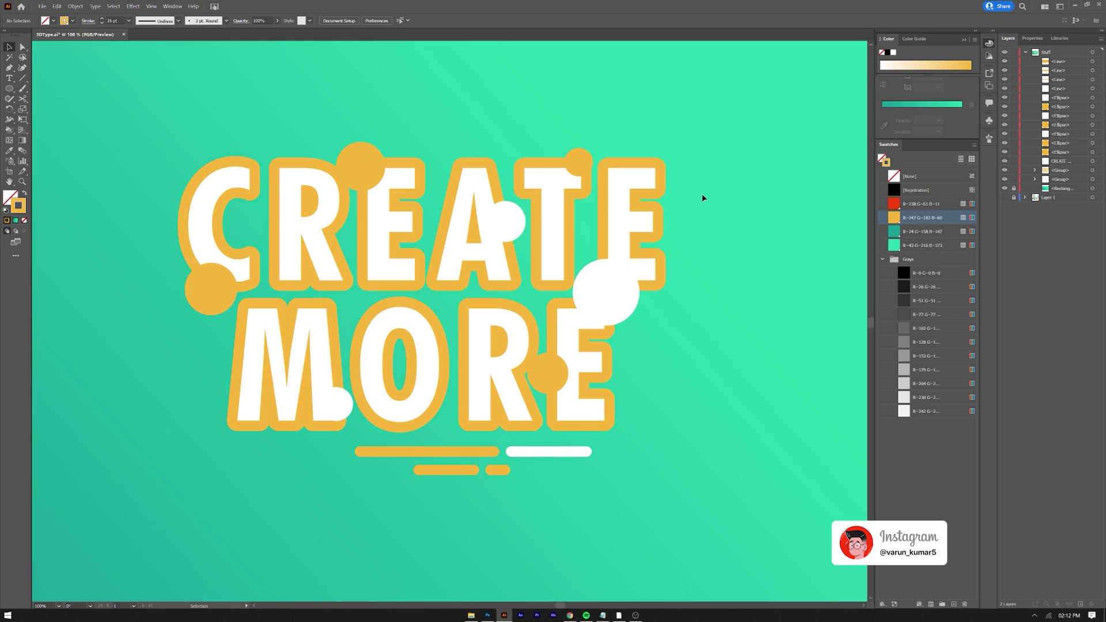
- Save the document and group the lettering, circles and lines together
{"action": "key", "text": "ctrl+0"}
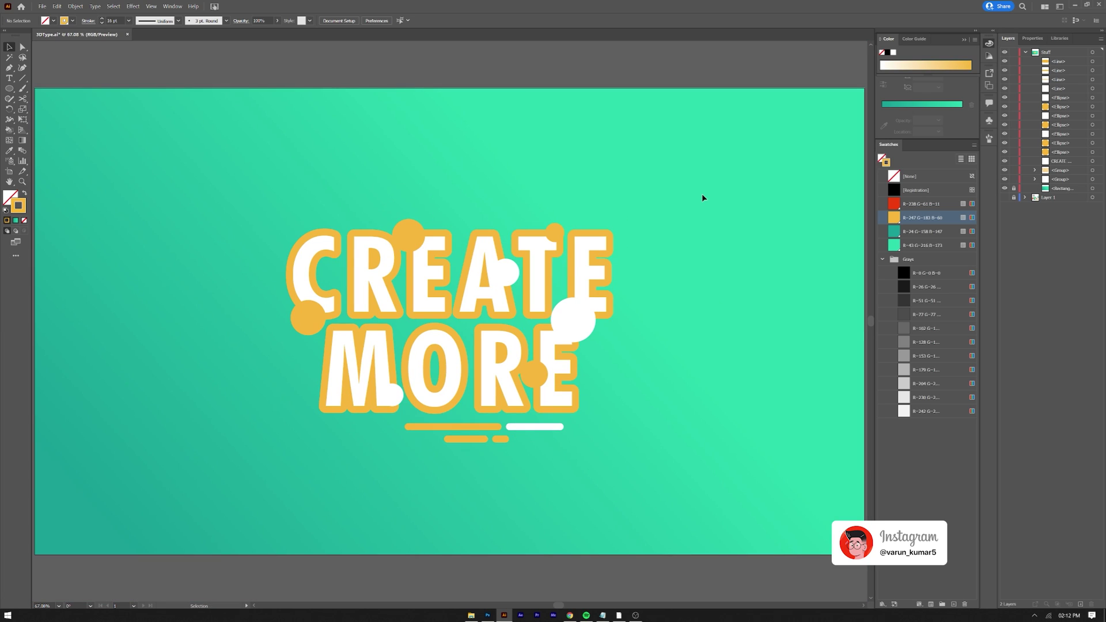
{"action": "key", "text": "ctrl+s"}
{"action": "left_click_drag", "start_coordinate": [240, 465], "coordinate": [334, 332]}
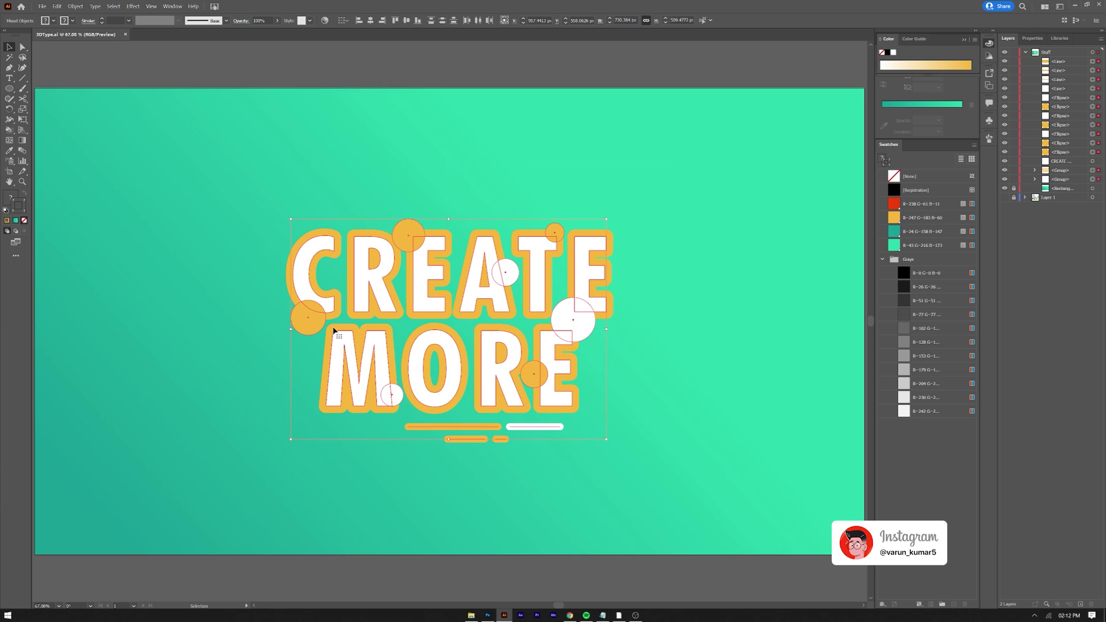
{"action": "right_click", "coordinate": [365, 281]}
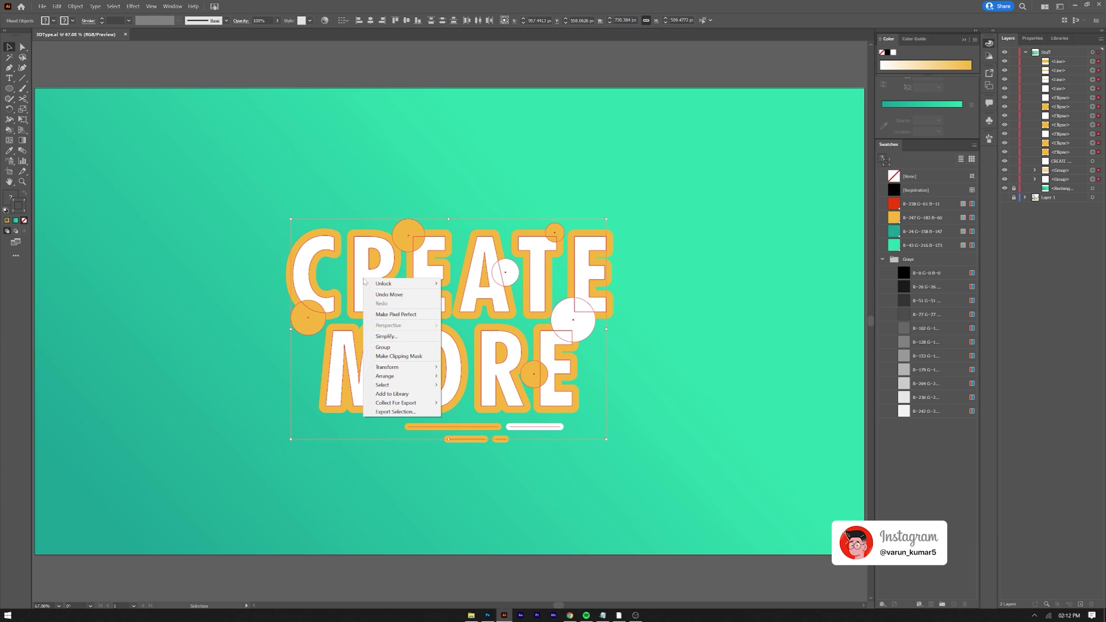
{"action": "left_click", "coordinate": [383, 347]}
{"action": "left_click", "coordinate": [182, 295]}
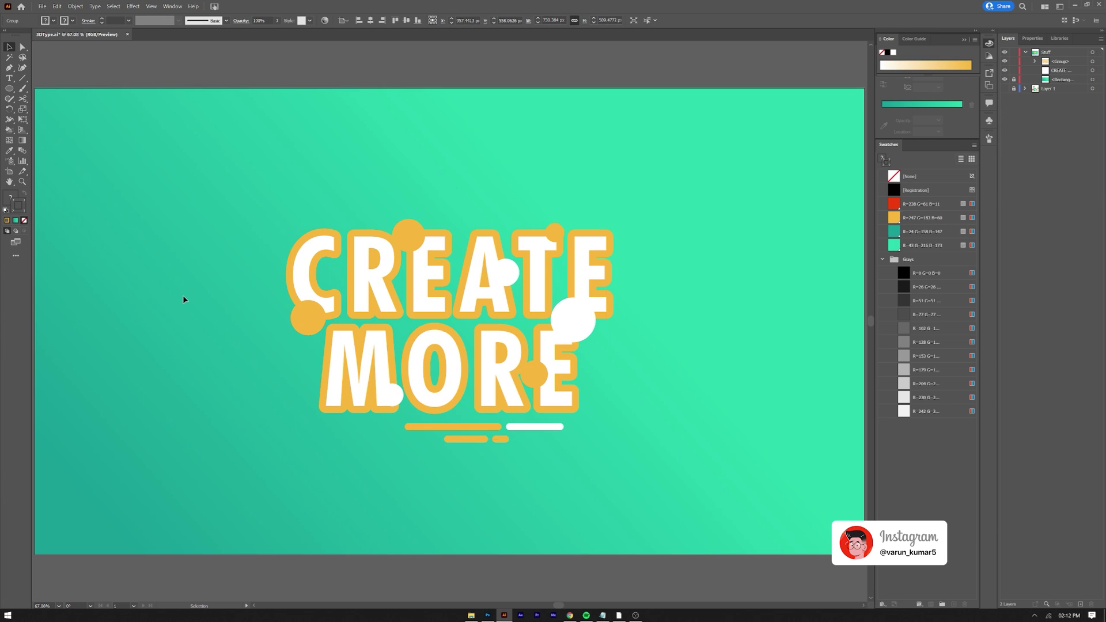
- Apply the 3D Inflate effect to the grouped artwork
{"action": "left_click", "coordinate": [318, 272]}
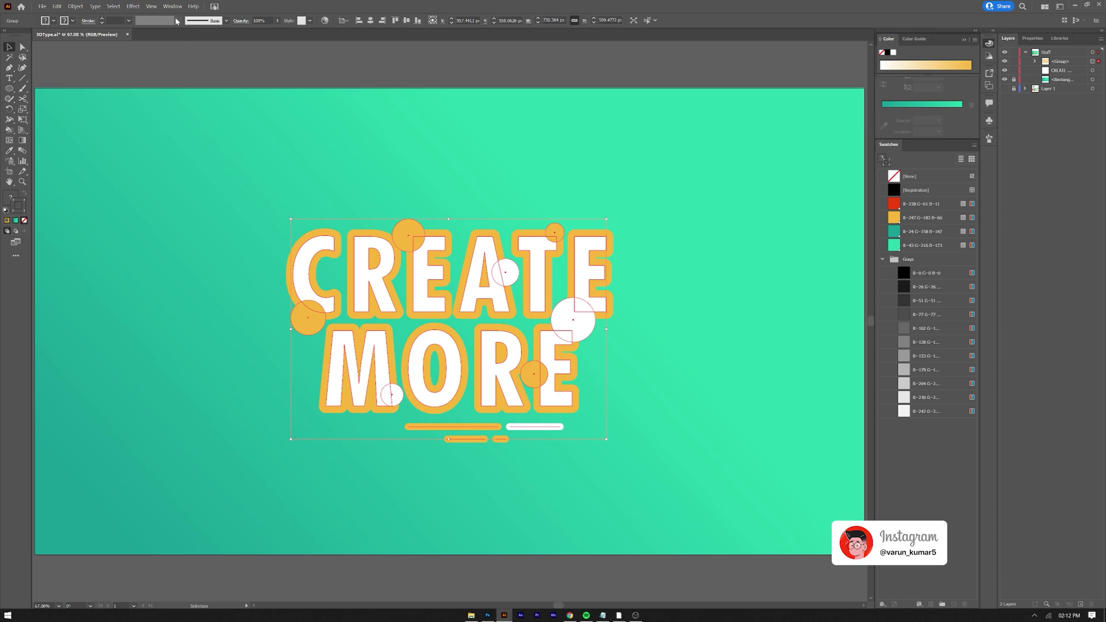
{"action": "left_click", "coordinate": [129, 5]}
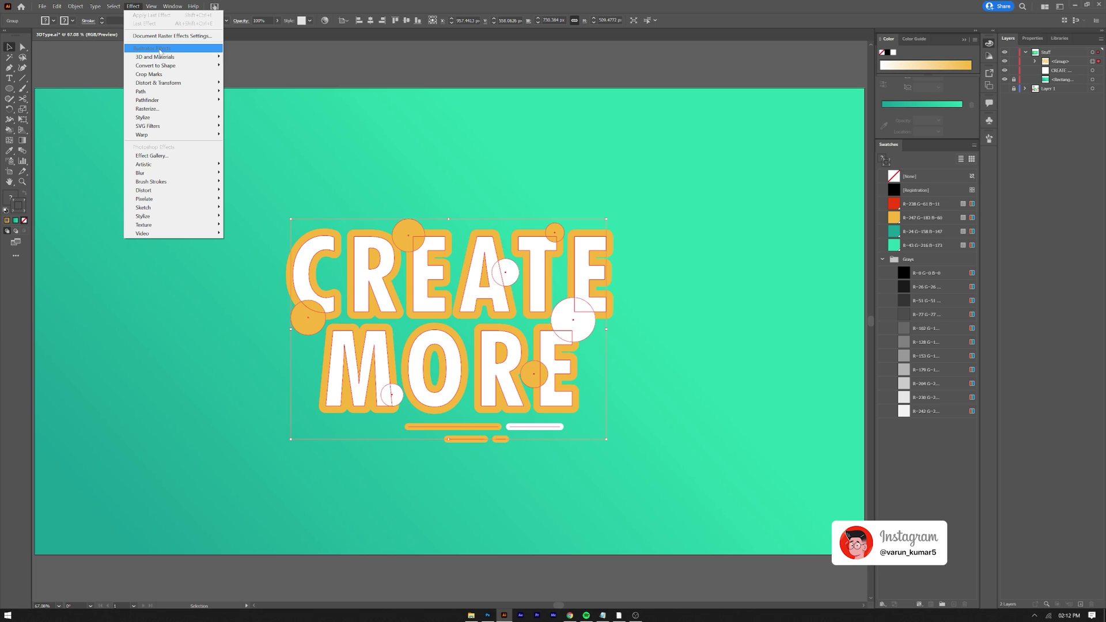
{"action": "mouse_move", "coordinate": [169, 56]}
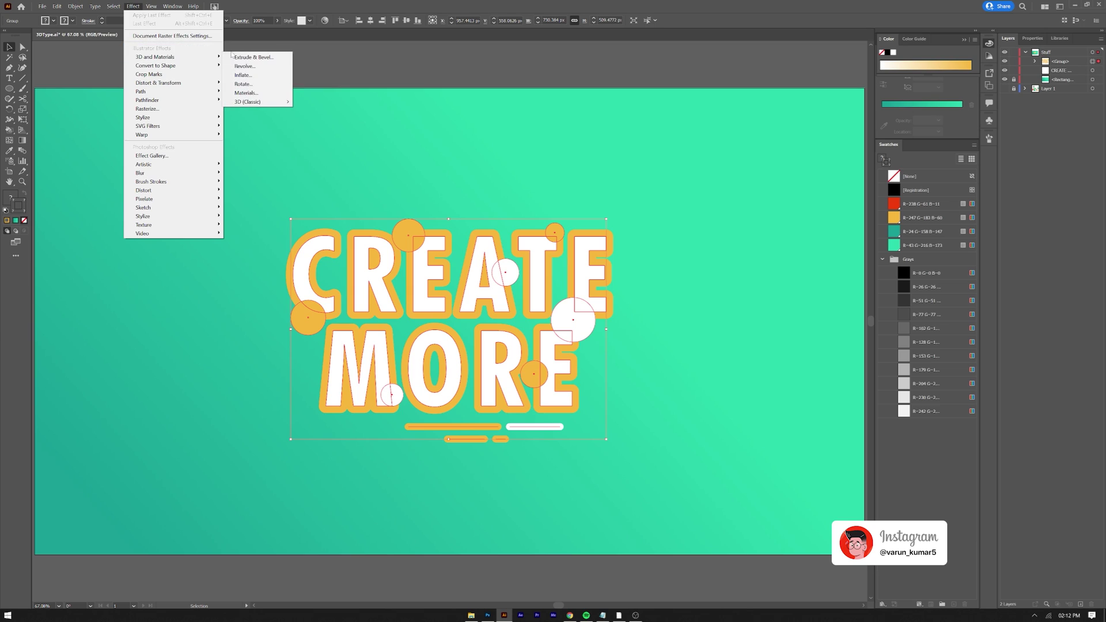
{"action": "left_click", "coordinate": [256, 76]}
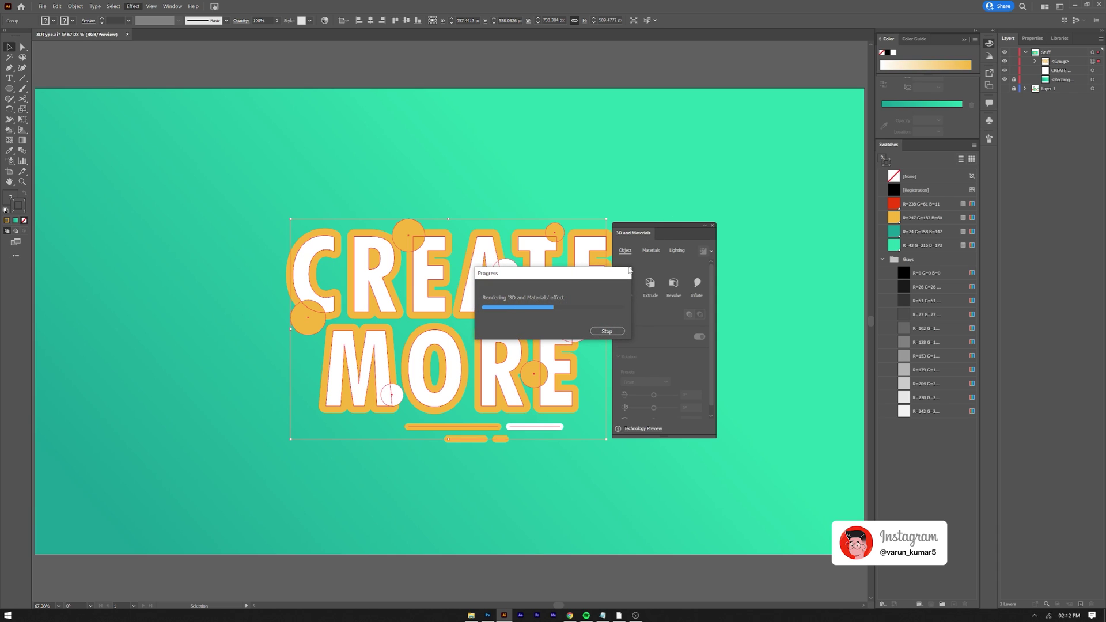
{"action": "left_click_drag", "start_coordinate": [637, 234], "coordinate": [684, 158]}
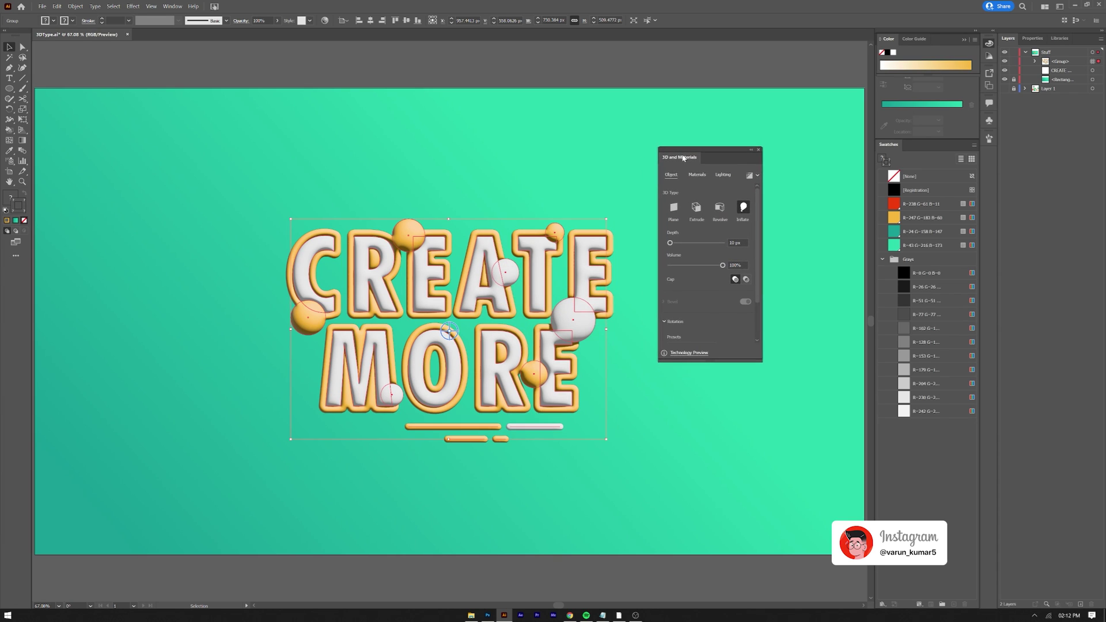
{"action": "left_click_drag", "start_coordinate": [710, 360], "coordinate": [711, 427]}
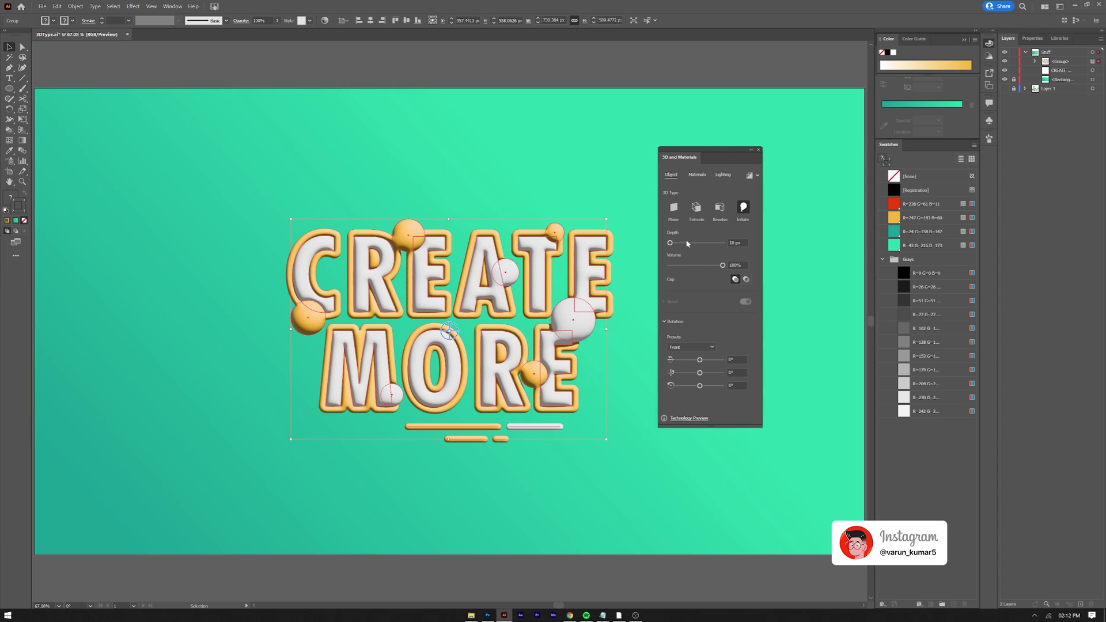
- Turn on shadows for the 3D artwork and enable ray tracing at High quality
{"action": "left_click", "coordinate": [731, 176]}
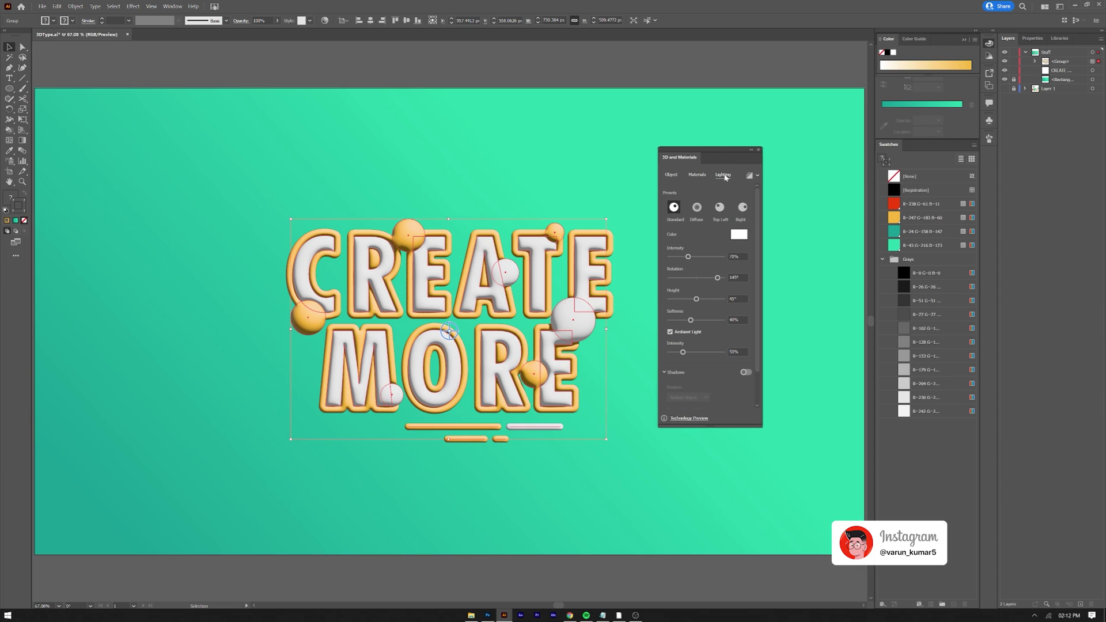
{"action": "left_click", "coordinate": [746, 372]}
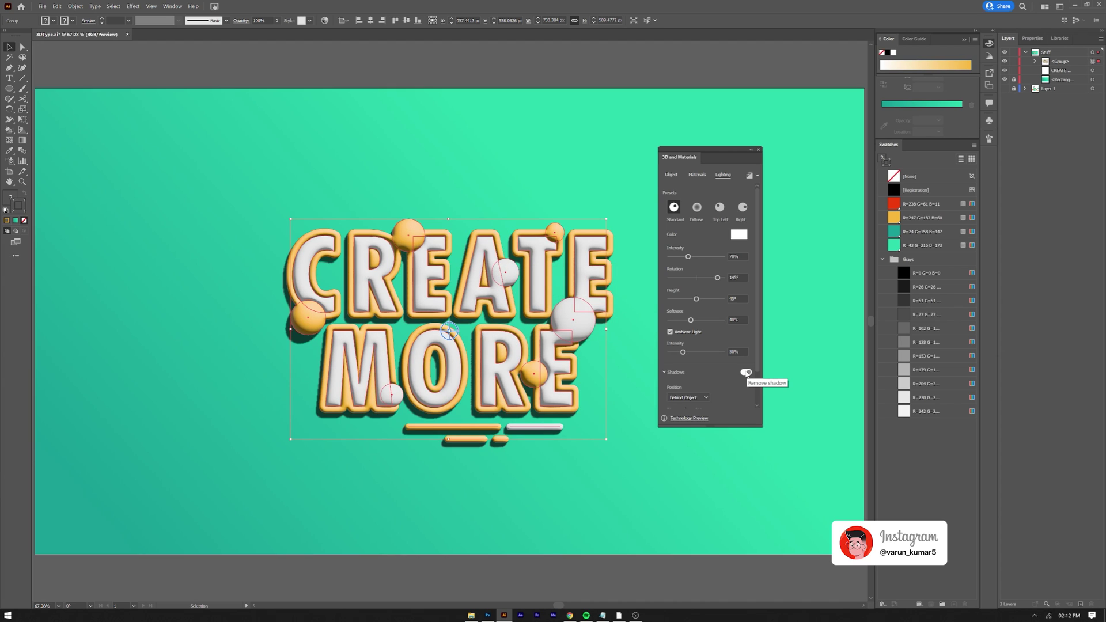
{"action": "left_click", "coordinate": [758, 177]}
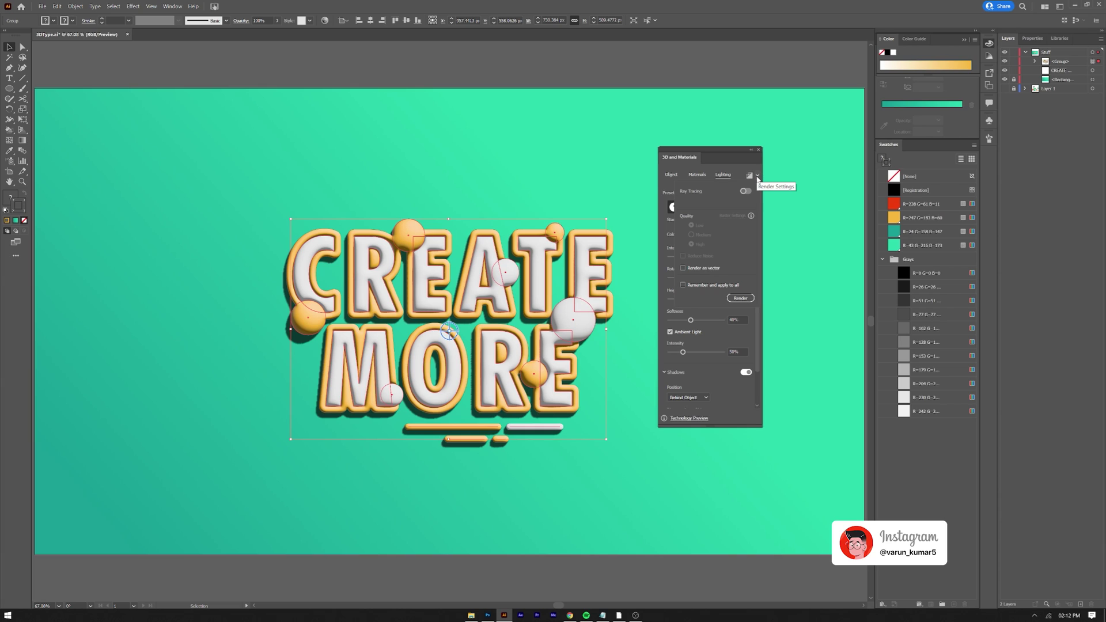
{"action": "left_click", "coordinate": [746, 191]}
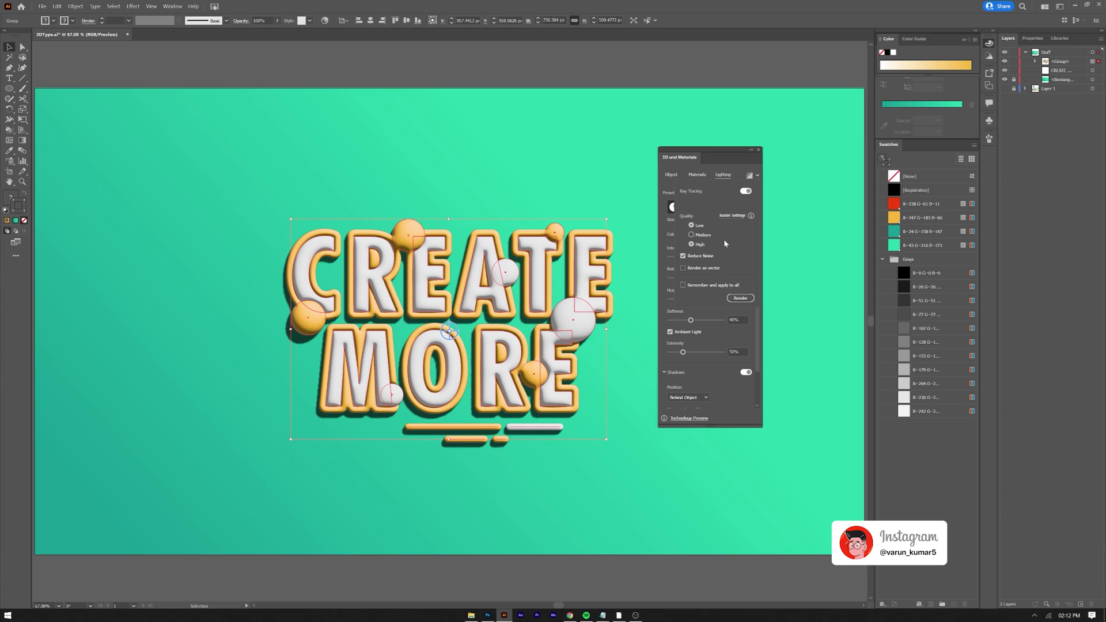
{"action": "left_click", "coordinate": [692, 245]}
- Set the document raster effects resolution to High (300 ppi) and render the 3D artwork
{"action": "left_click", "coordinate": [733, 216]}
{"action": "left_click", "coordinate": [611, 328]}
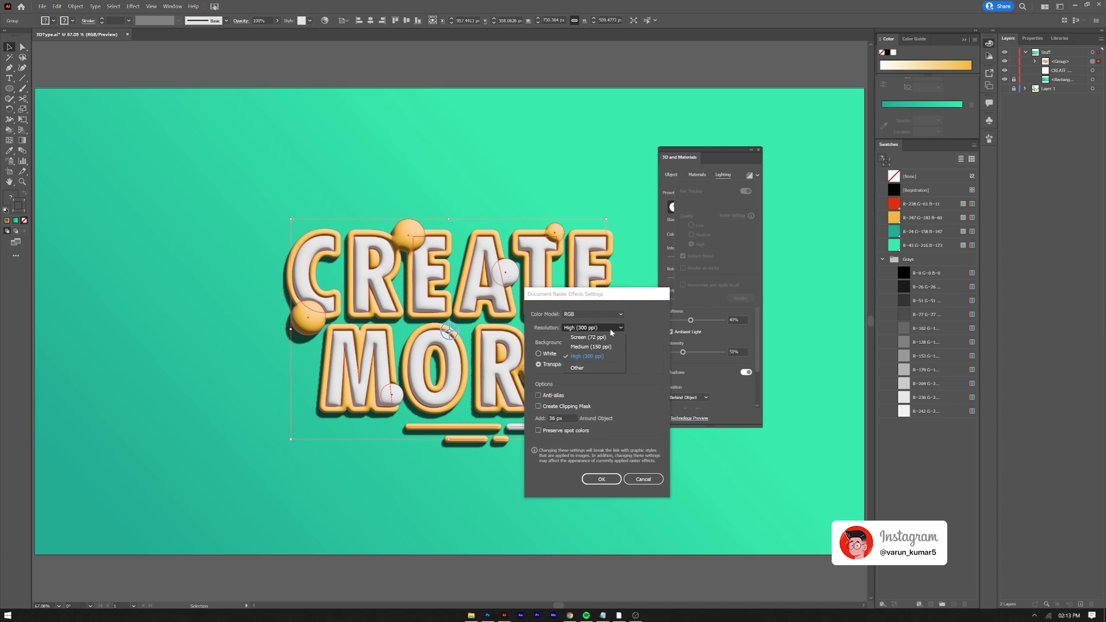
{"action": "left_click", "coordinate": [602, 358]}
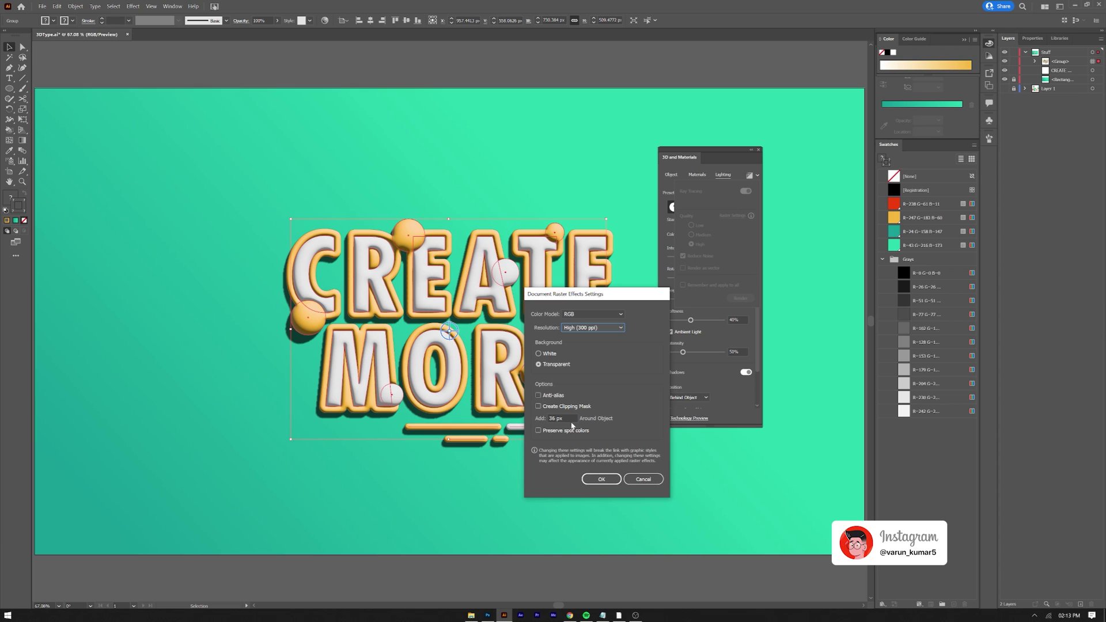
{"action": "left_click", "coordinate": [601, 479]}
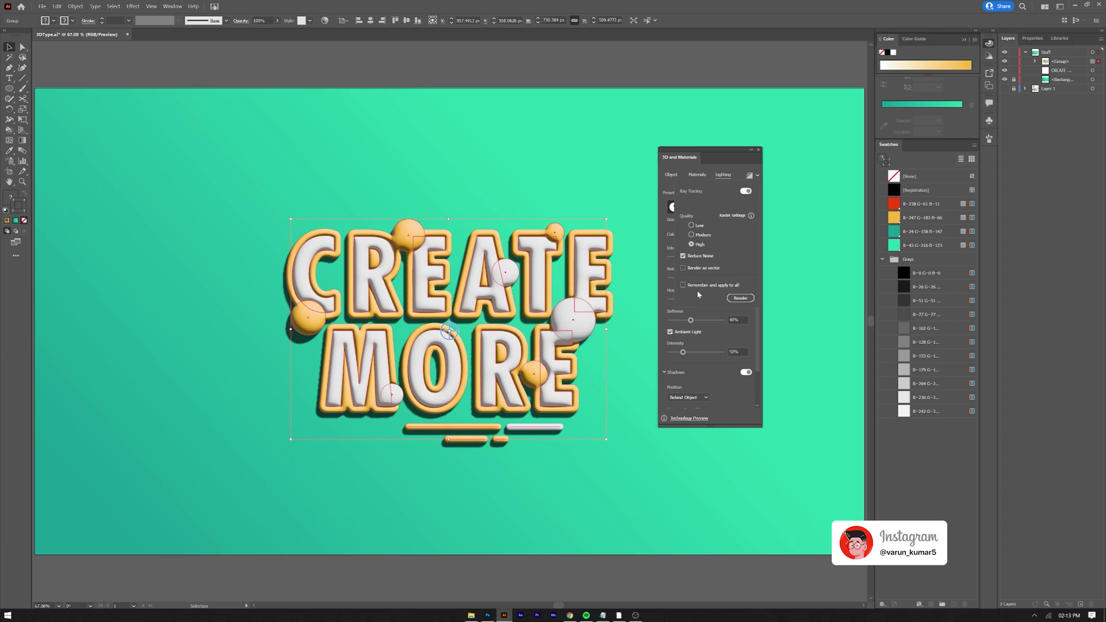
{"action": "left_click", "coordinate": [748, 297]}
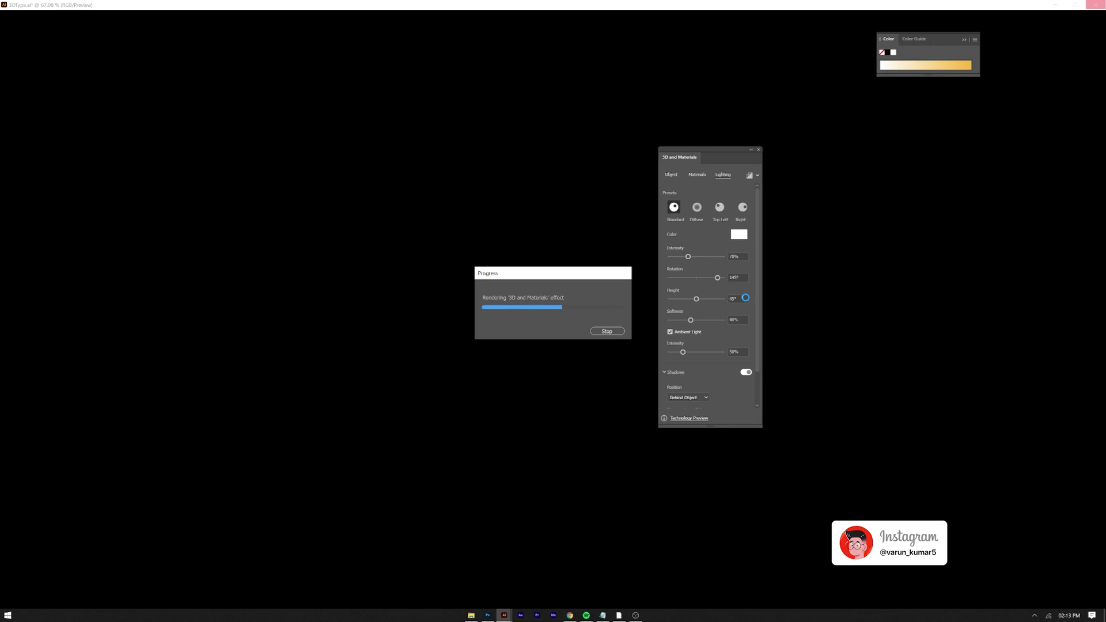
{"action": "left_click", "coordinate": [635, 369]}
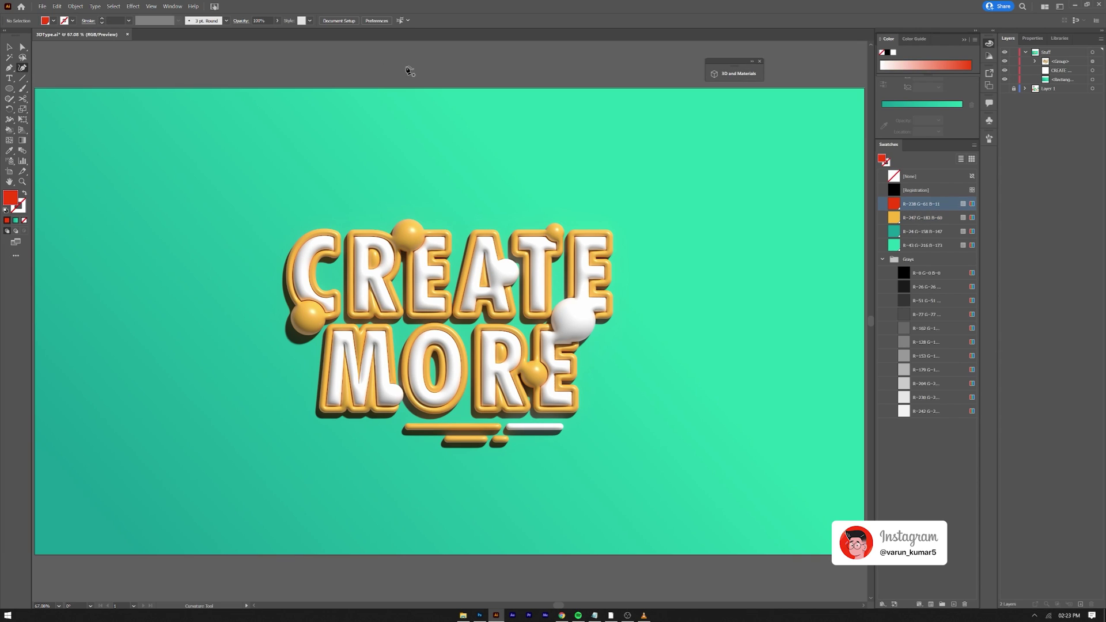
- Draw a closed, red-filled wavy shape with the Curvature tool, running from above the artboard to below it across the lettering
{"action": "left_click", "coordinate": [406, 67]}
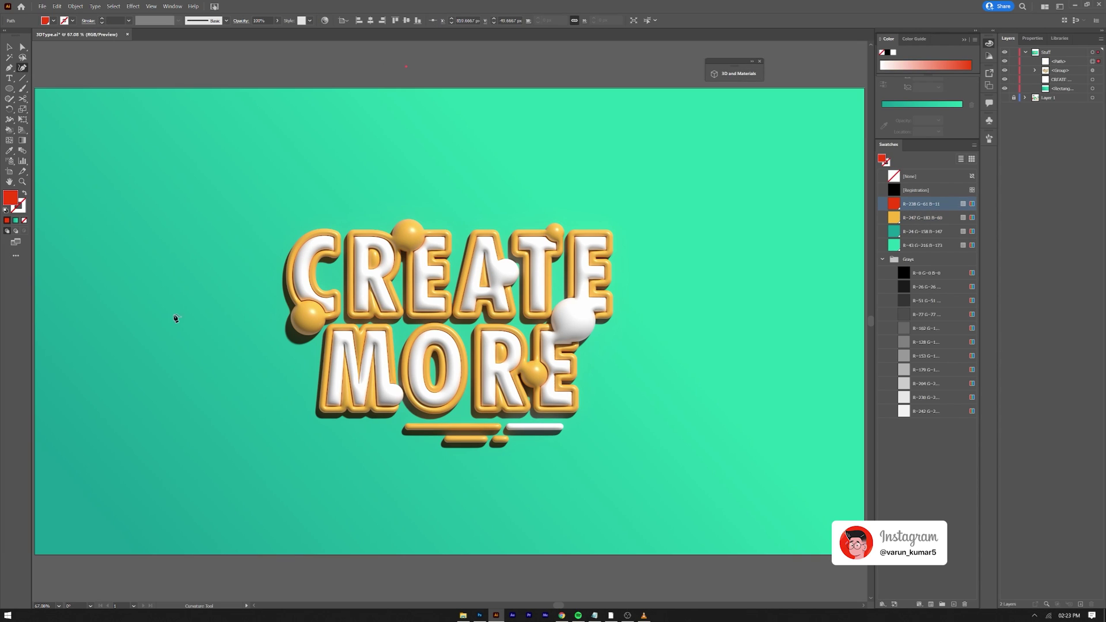
{"action": "left_click", "coordinate": [160, 363]}
{"action": "left_click", "coordinate": [301, 367]}
{"action": "left_click", "coordinate": [230, 582]}
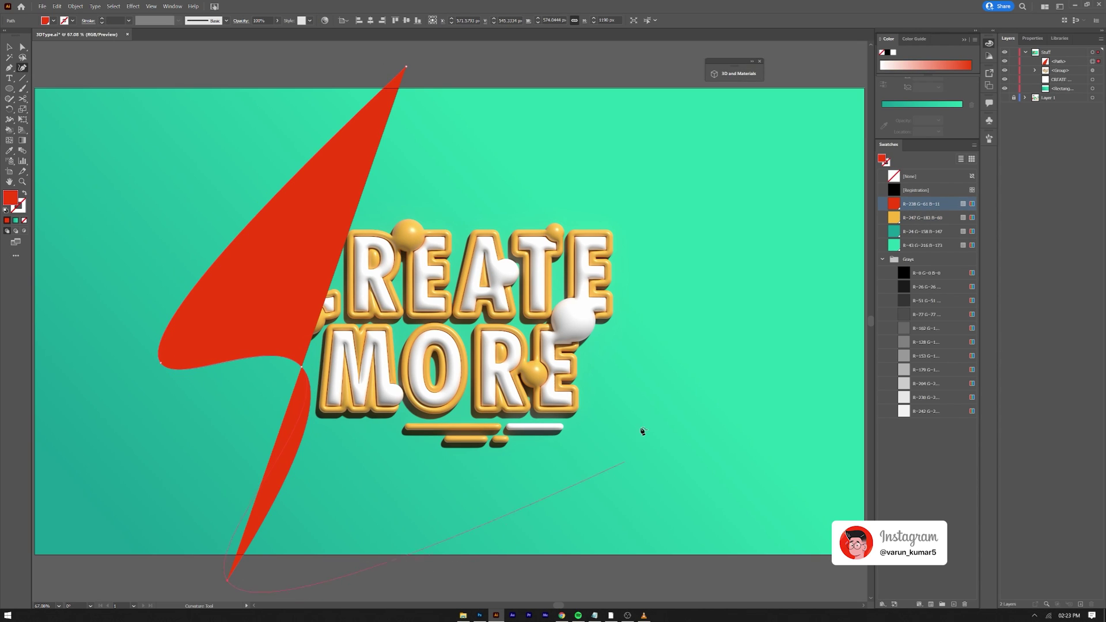
{"action": "left_click", "coordinate": [663, 374]}
{"action": "left_click", "coordinate": [663, 80]}
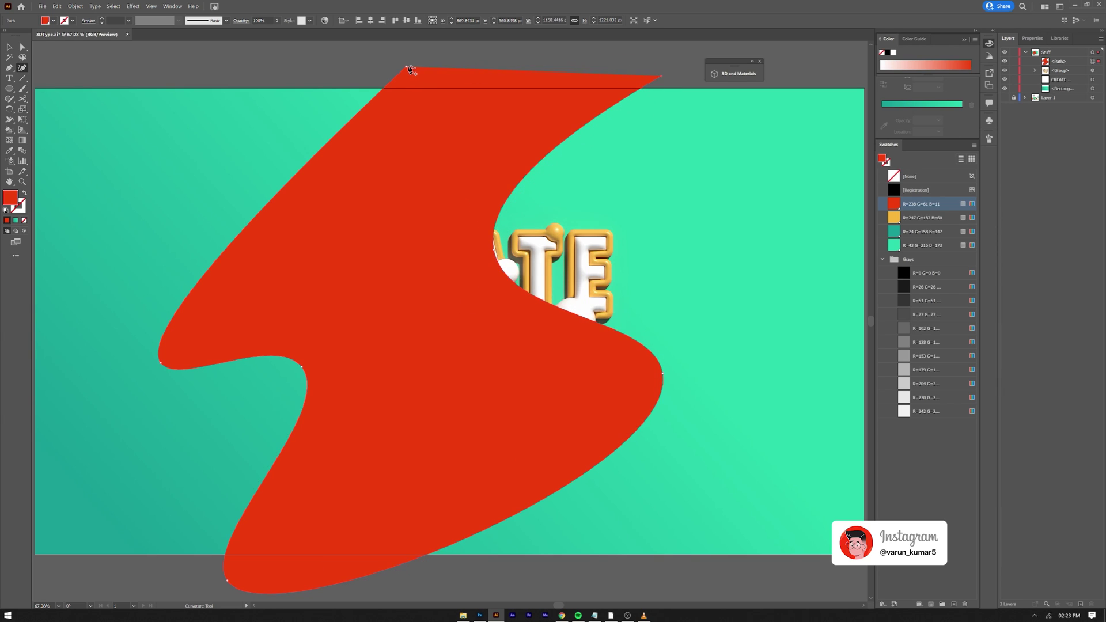
{"action": "left_click", "coordinate": [406, 67]}
- Reshape the red shape by pulling its left inner curve toward the center and its lower right edge outward
{"action": "left_click_drag", "start_coordinate": [302, 368], "coordinate": [367, 363]}
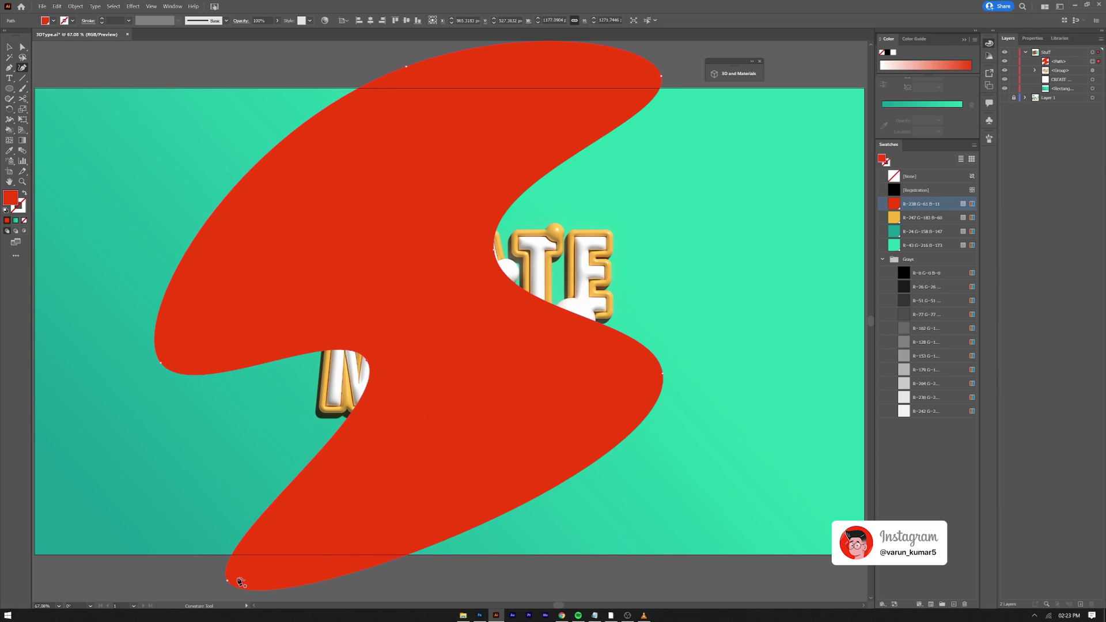
{"action": "left_click_drag", "start_coordinate": [517, 510], "coordinate": [529, 537]}
{"action": "left_click_drag", "start_coordinate": [369, 363], "coordinate": [433, 358]}
- Send the red shape behind the lettering and rotate it counterclockwise
{"action": "key", "text": "v"}
{"action": "key", "text": "ctrl+["}
{"action": "key", "text": "ctrl+["}
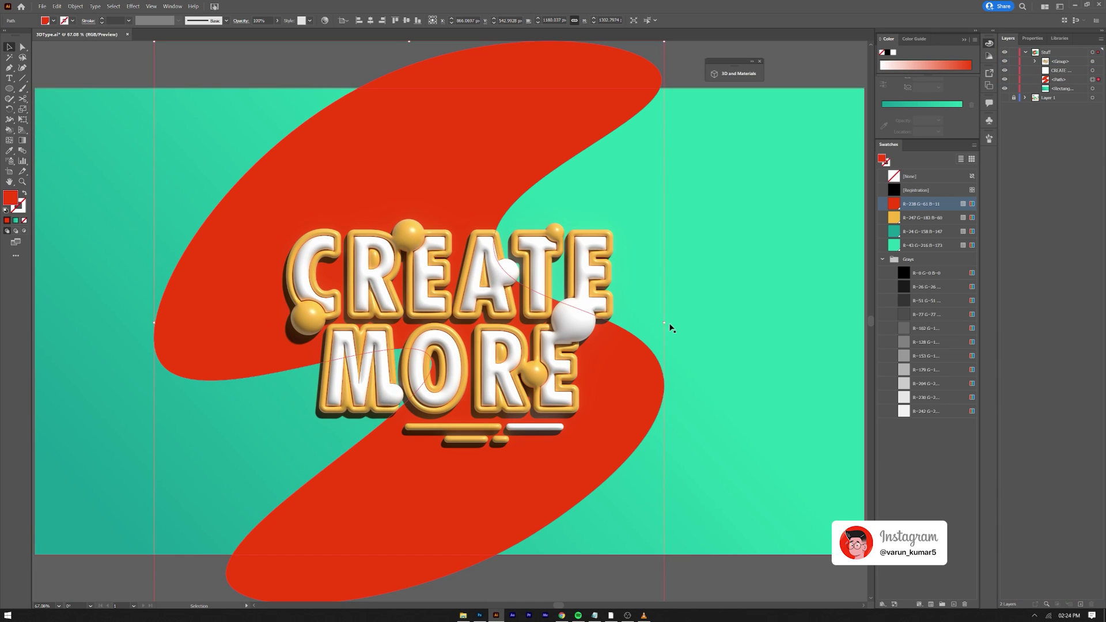
{"action": "left_click_drag", "start_coordinate": [672, 326], "coordinate": [658, 242]}
{"action": "left_click_drag", "start_coordinate": [639, 348], "coordinate": [655, 364]}
- Paste a copy of the gradient background rectangle in place above the red shape and make it the shape's clipping mask
{"action": "left_click", "coordinate": [57, 6]}
{"action": "left_click", "coordinate": [68, 44]}
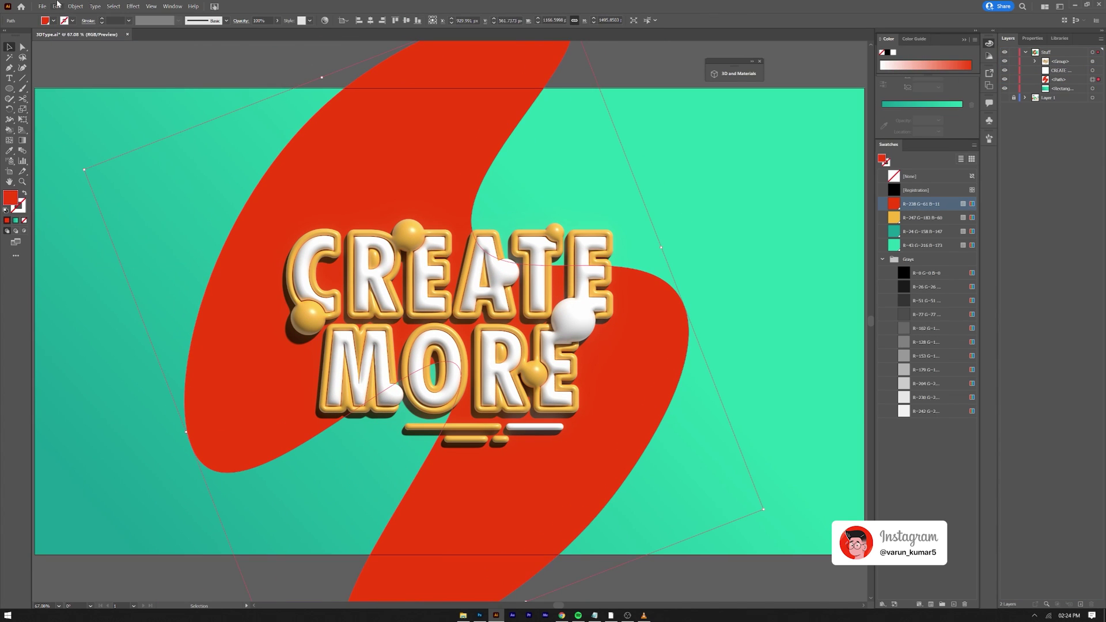
{"action": "left_click", "coordinate": [57, 6]}
{"action": "left_click", "coordinate": [91, 62]}
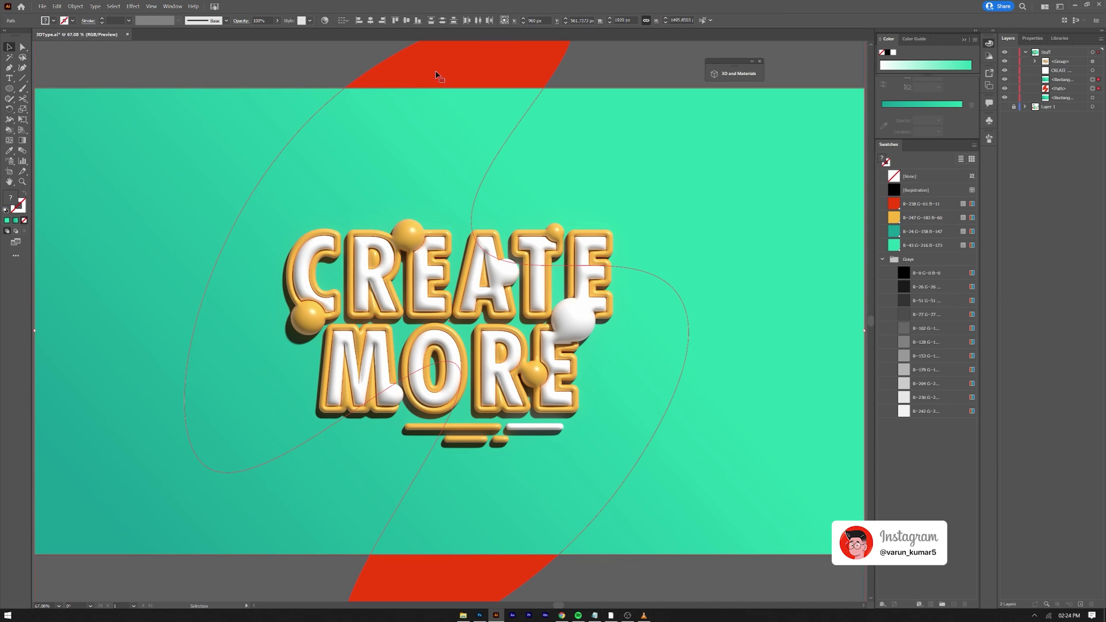
{"action": "right_click", "coordinate": [436, 72]}
{"action": "left_click", "coordinate": [471, 158]}
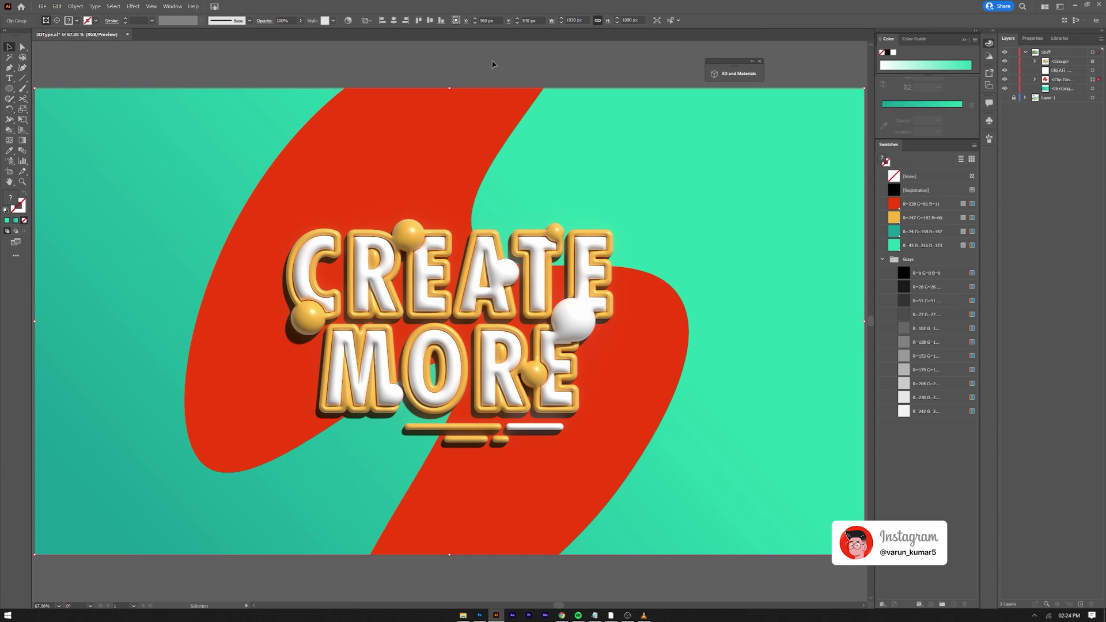